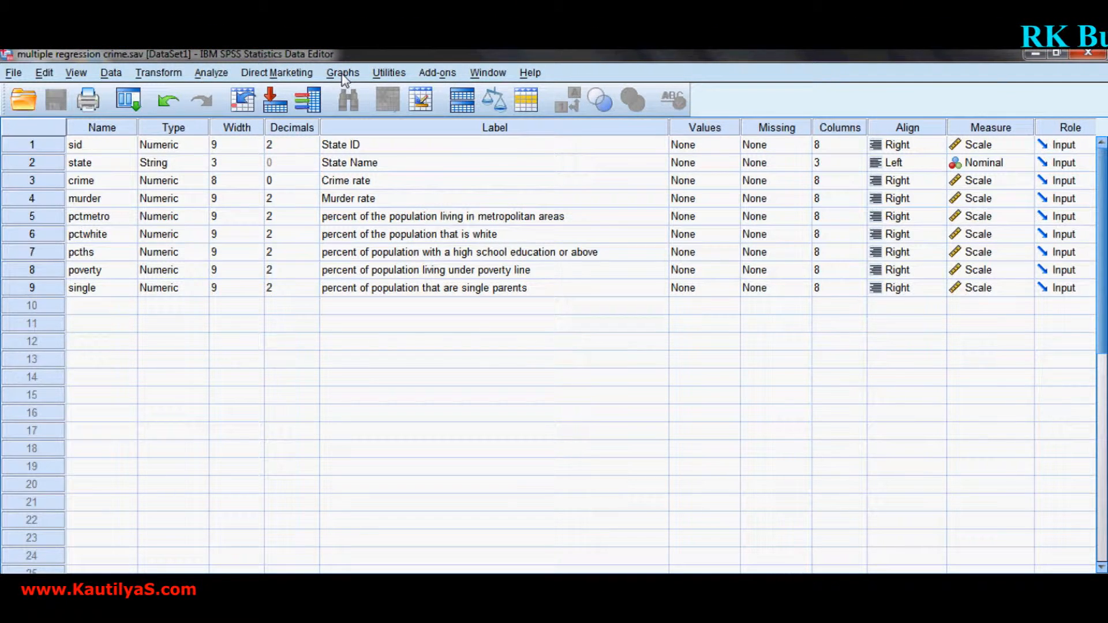
Begin defining a Matrix Scatter chart with the legacy Scatter/Dot command.
click(343, 73)
mouse_move(386, 144)
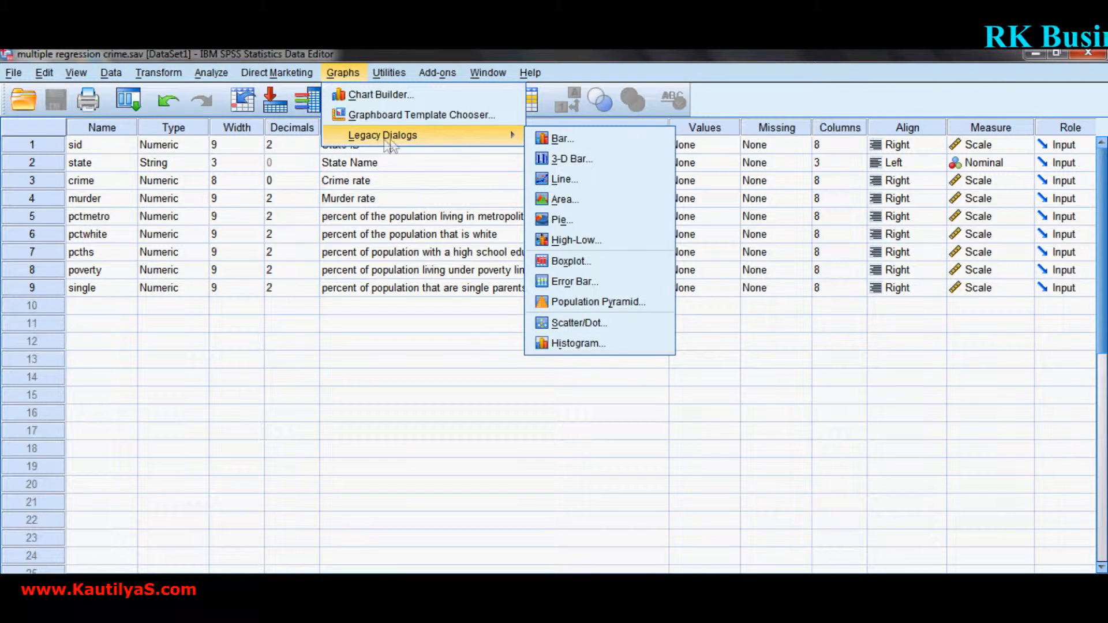
click(566, 326)
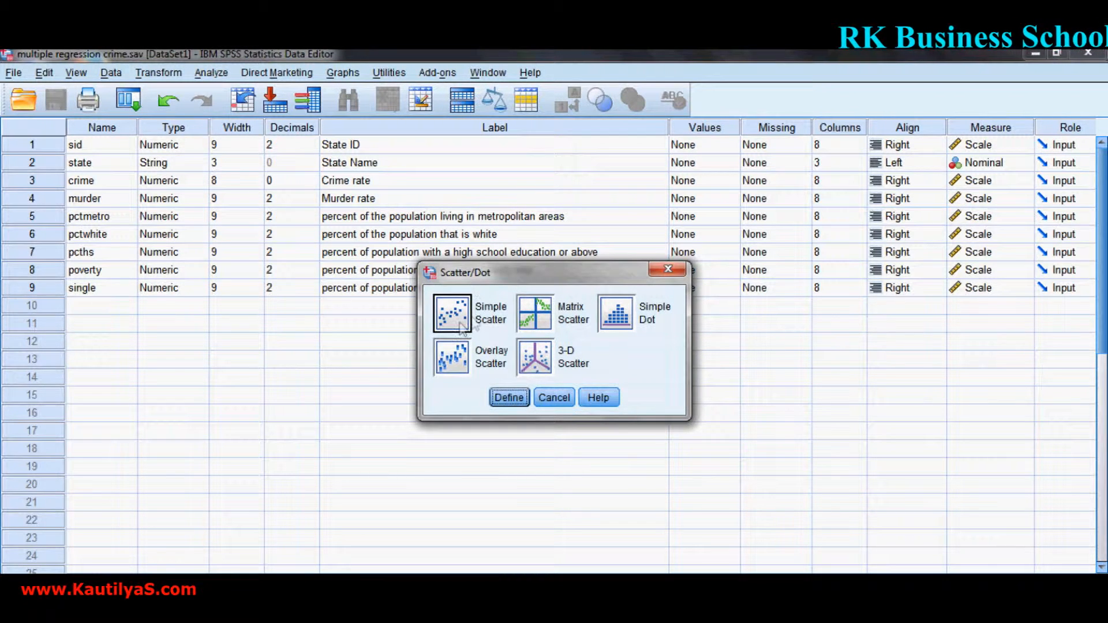
click(537, 315)
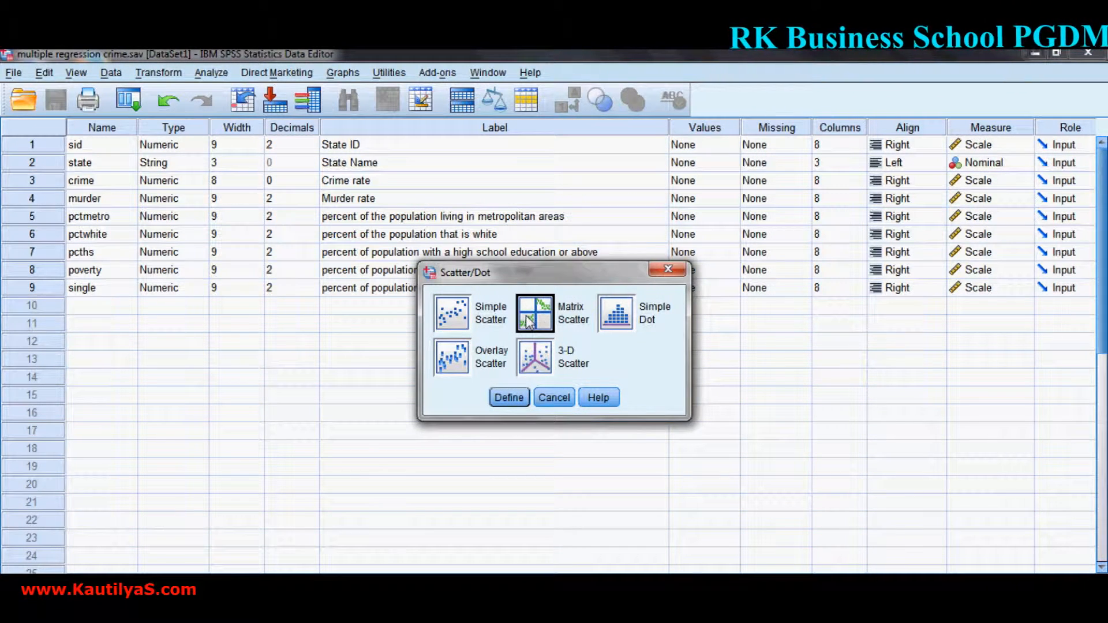
click(508, 398)
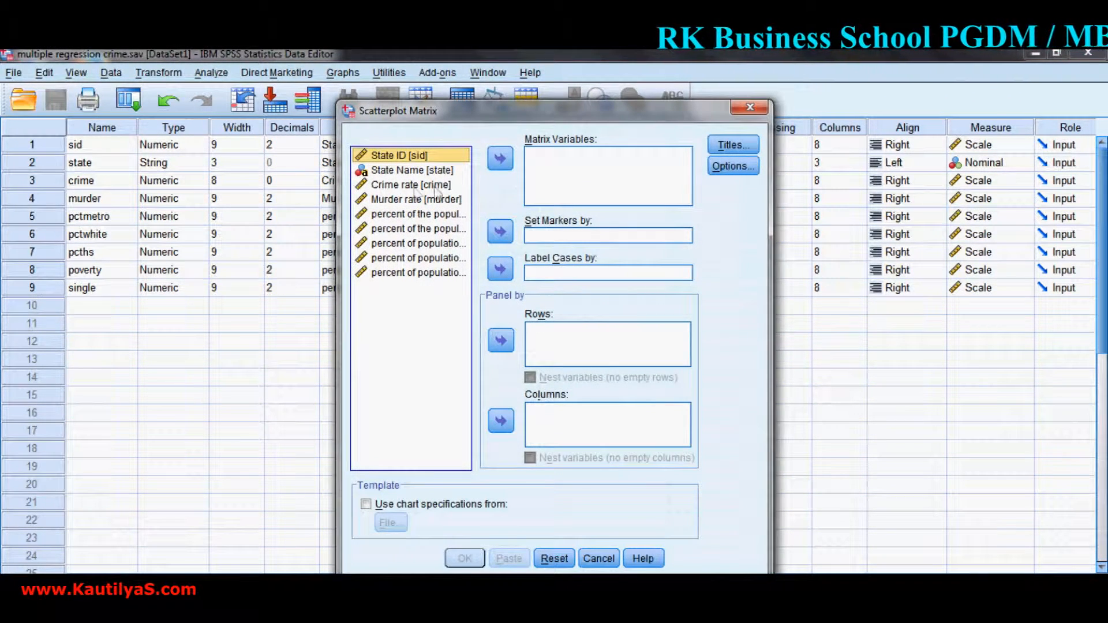
Add murder, pctmetro, pcths, poverty and single as the matrix variables, leaving out pctwhite.
click(402, 200)
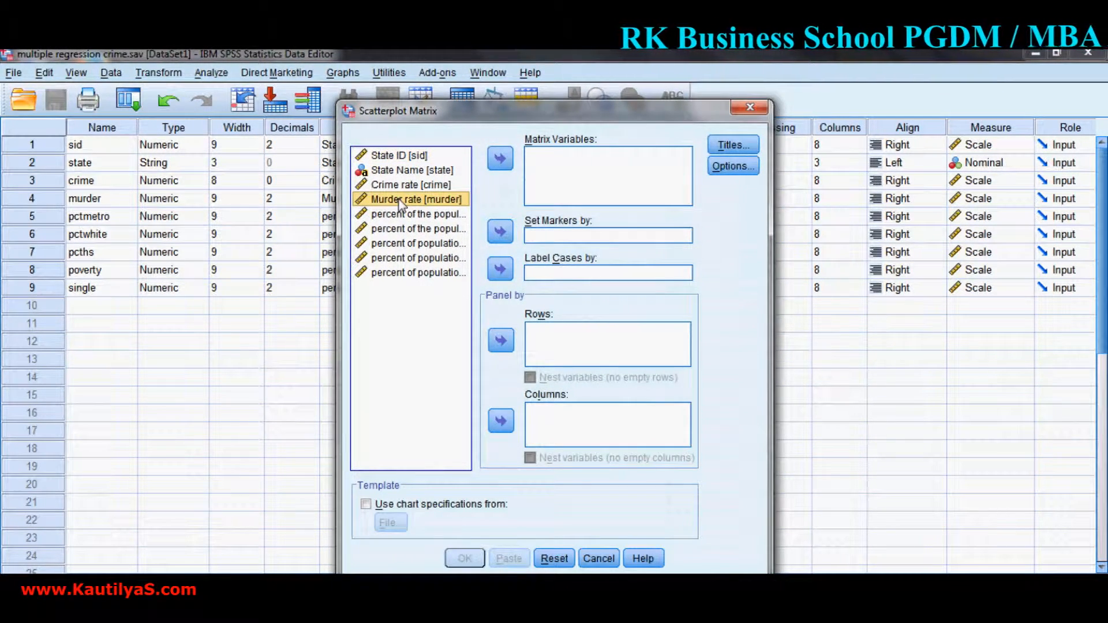
click(500, 159)
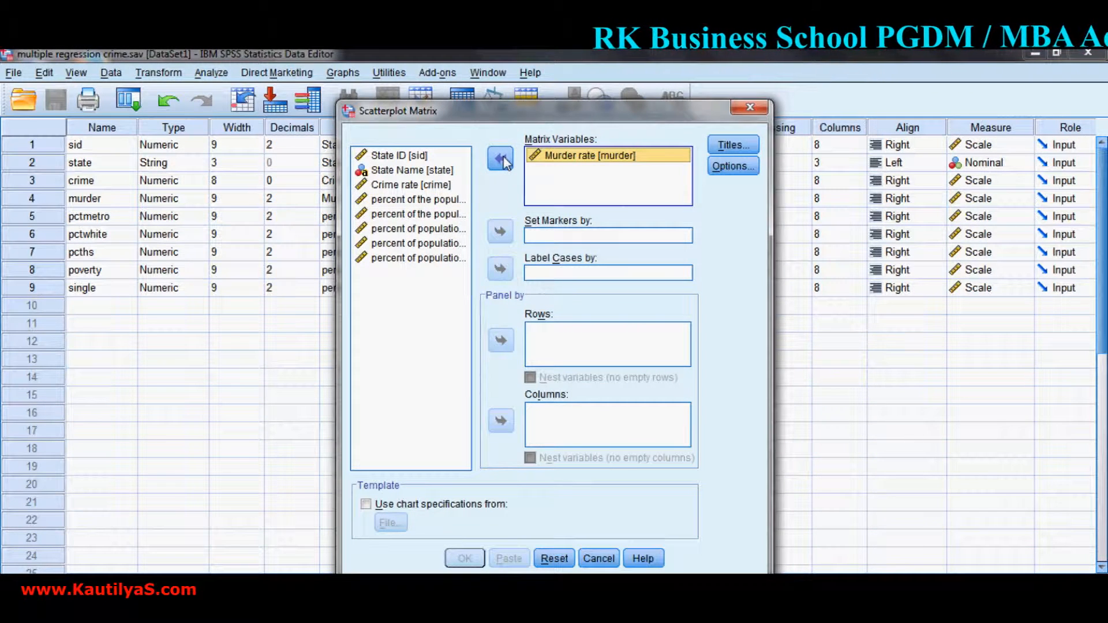
click(447, 201)
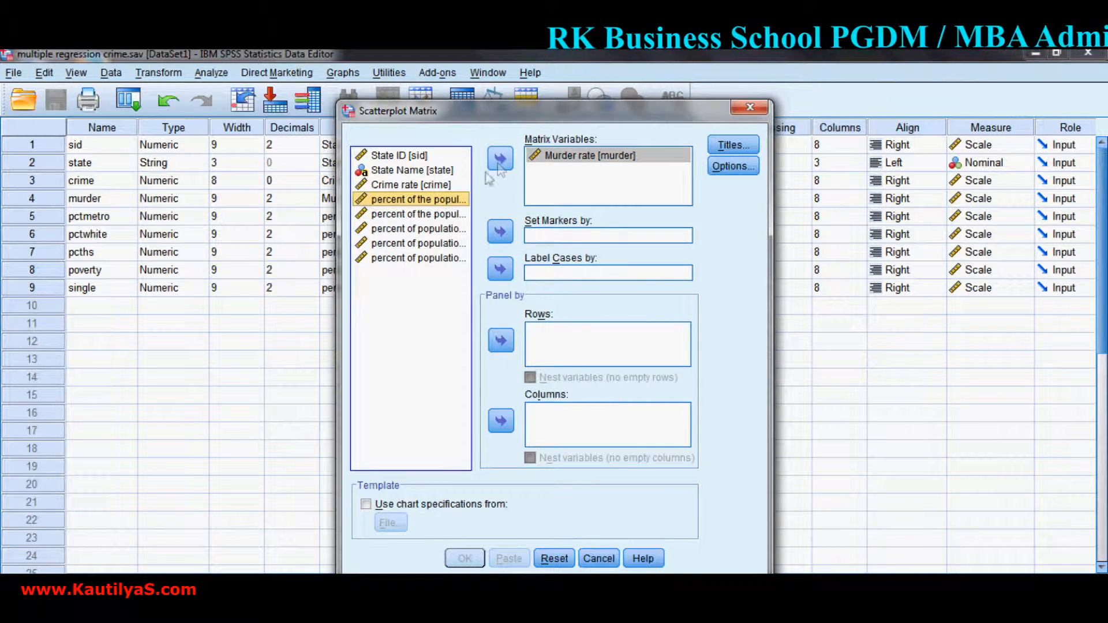
click(501, 160)
click(448, 215)
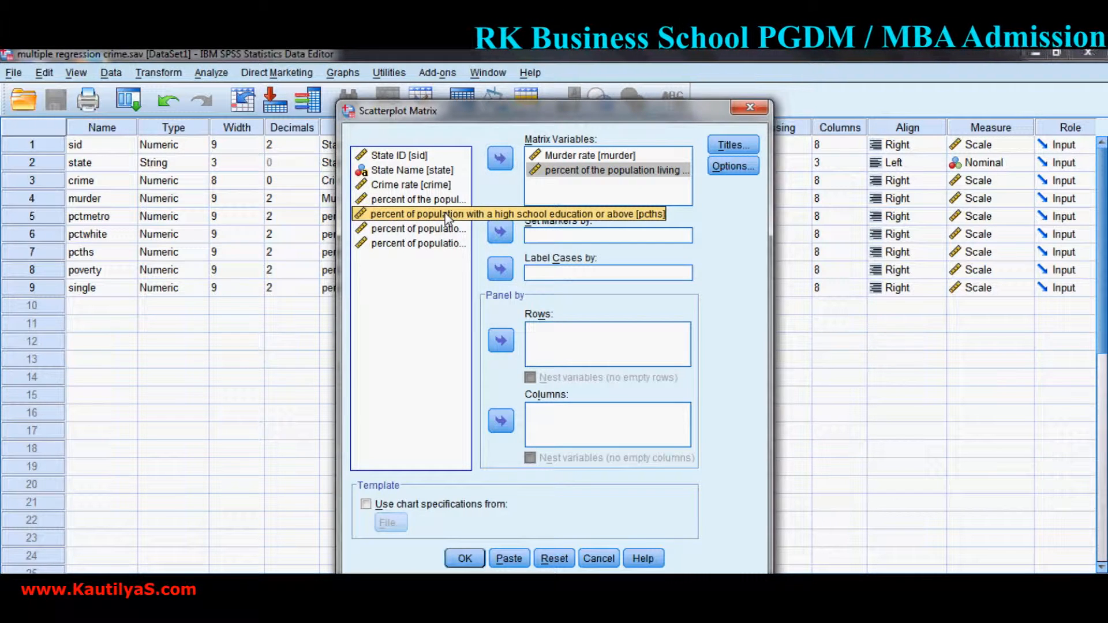
key(shift+Down)
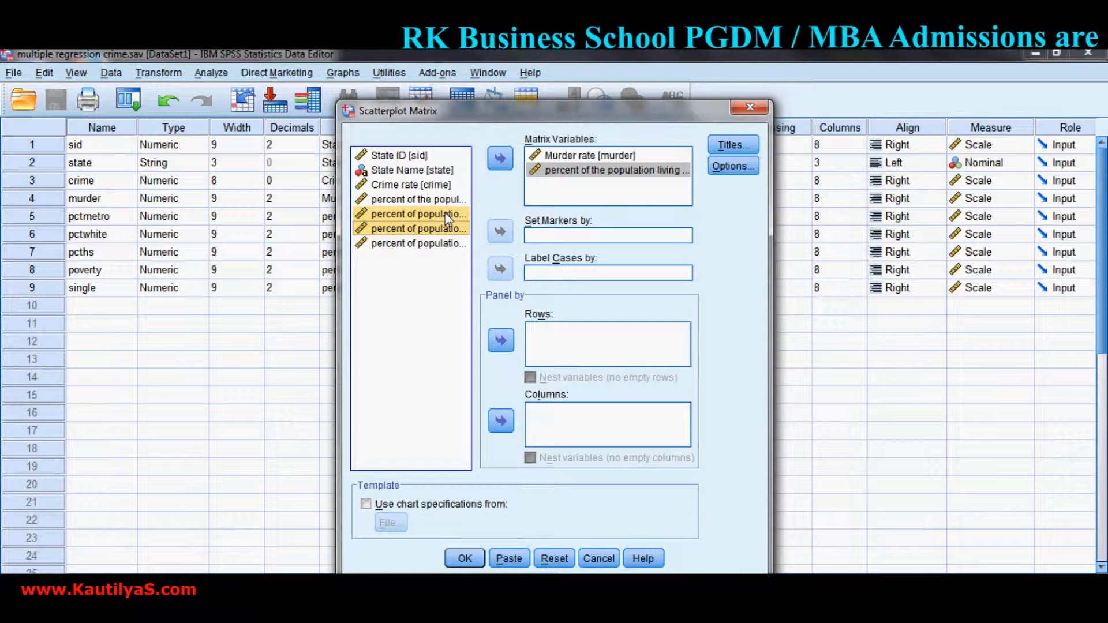
key(shift+Down)
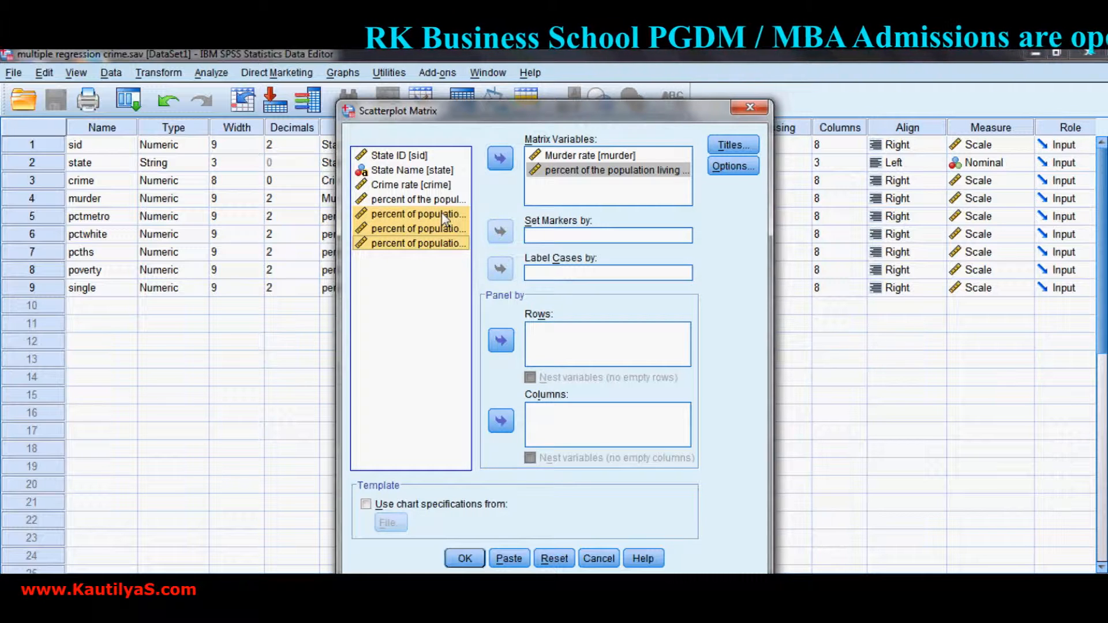
click(501, 160)
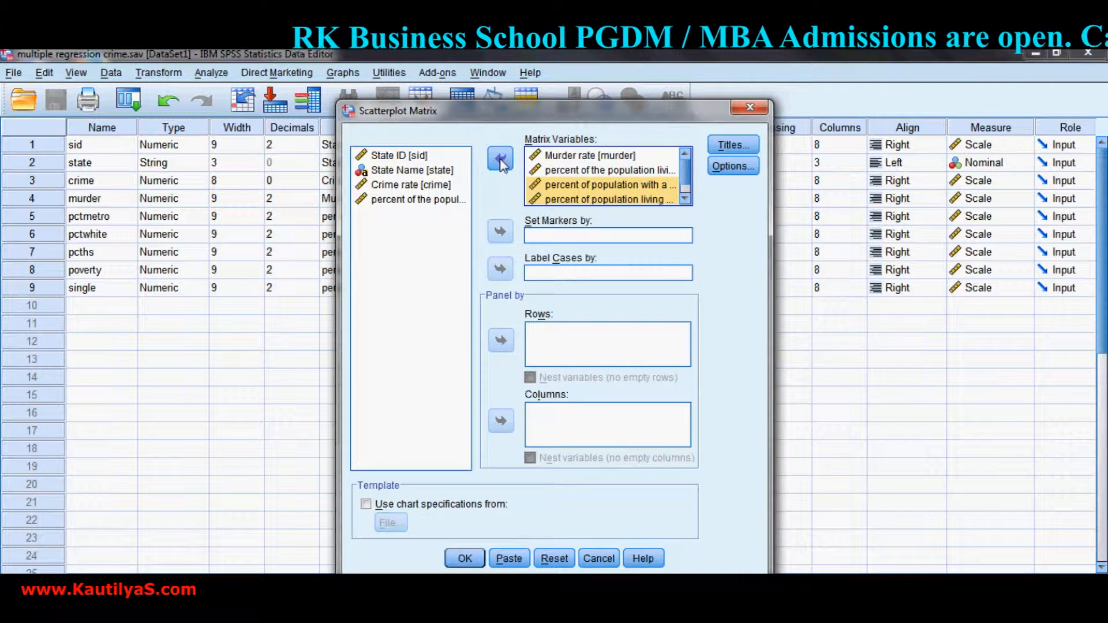
Label the cases by State Name and generate the scatterplot matrix.
click(393, 170)
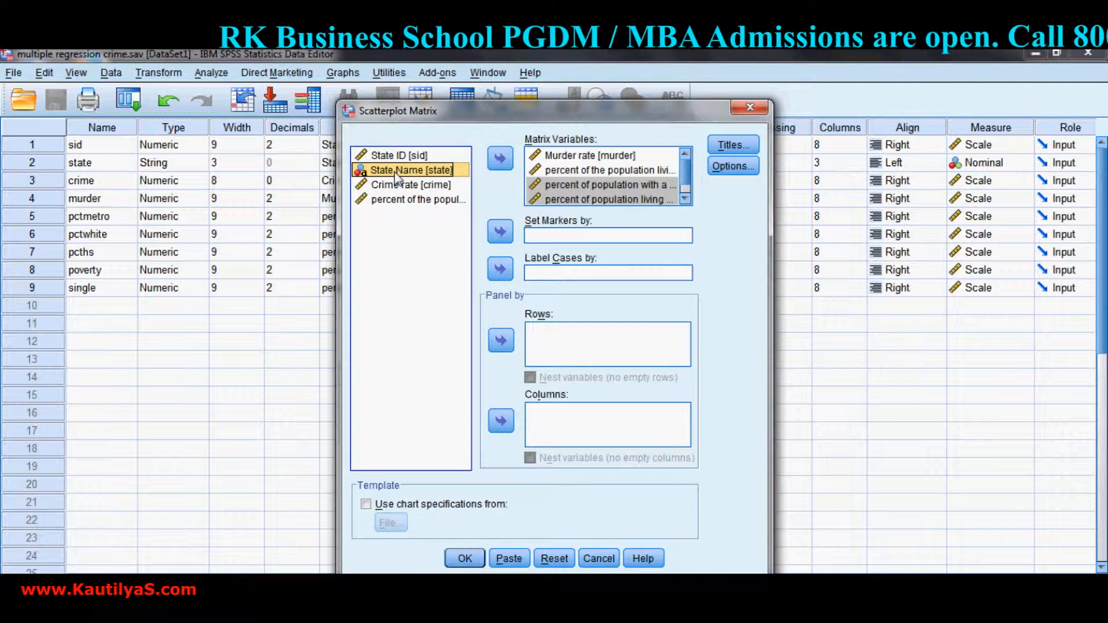
click(500, 269)
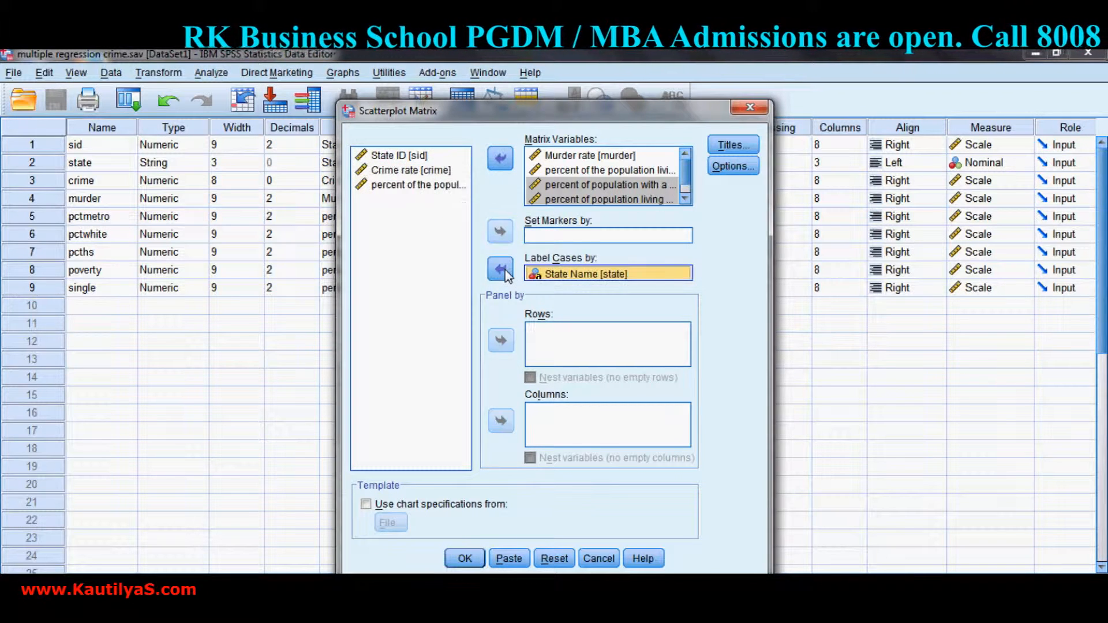
click(466, 558)
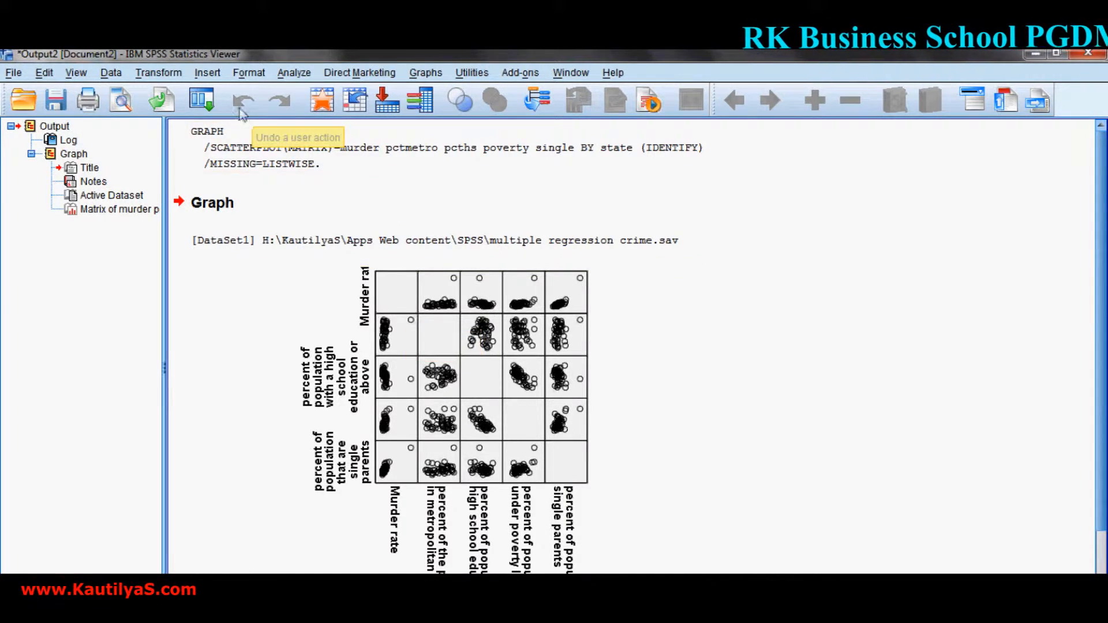
Begin defining a Simple Scatter chart with the legacy Scatter/Dot command.
click(426, 73)
mouse_move(498, 135)
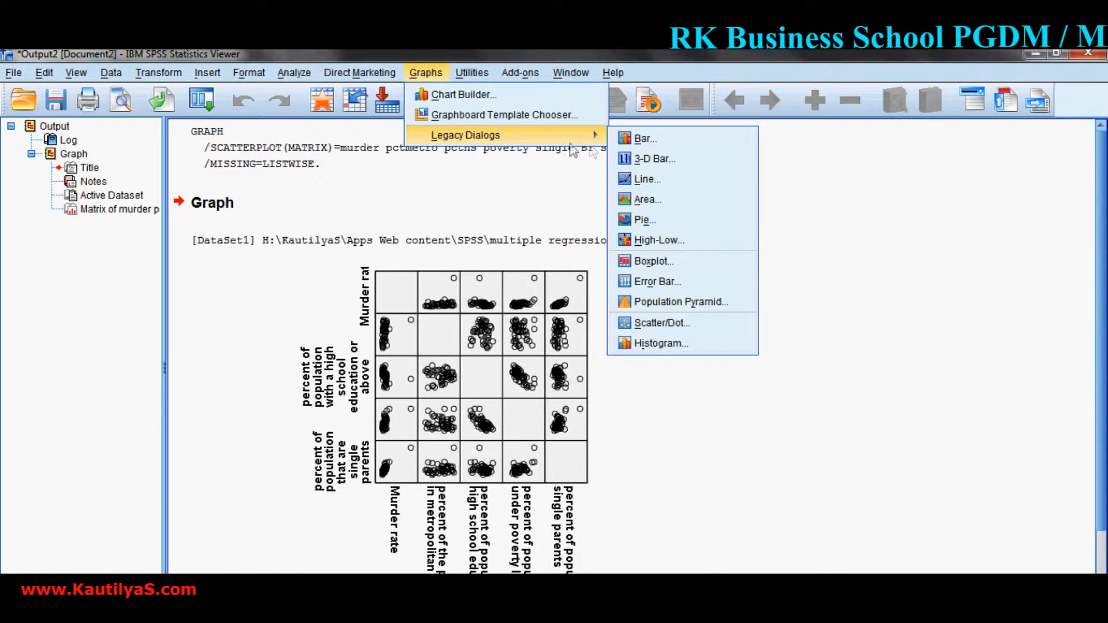
click(653, 323)
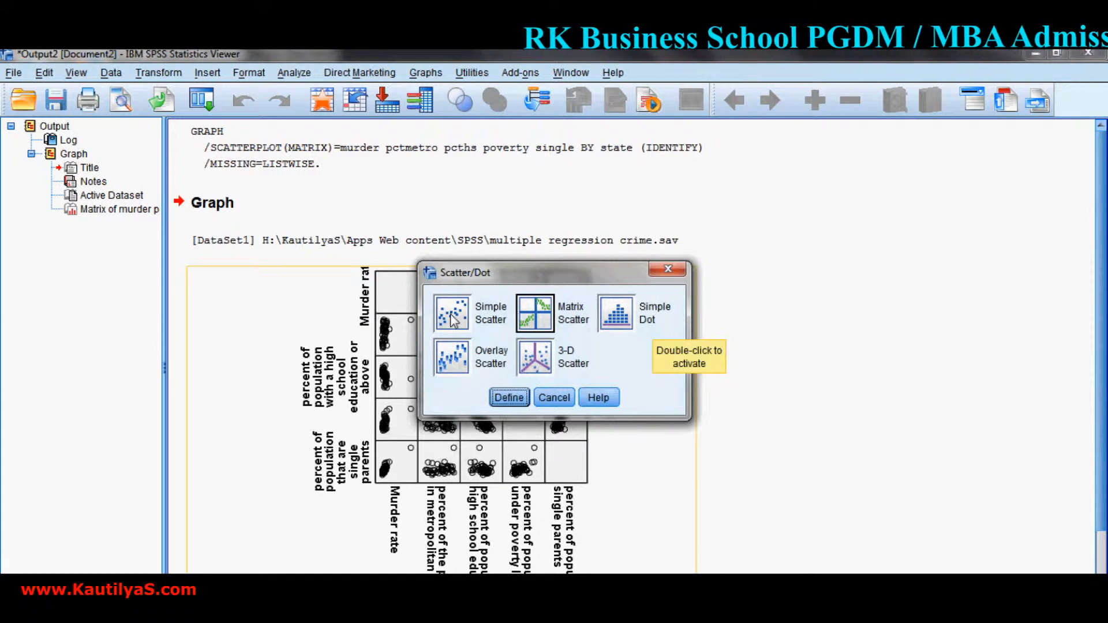
click(453, 315)
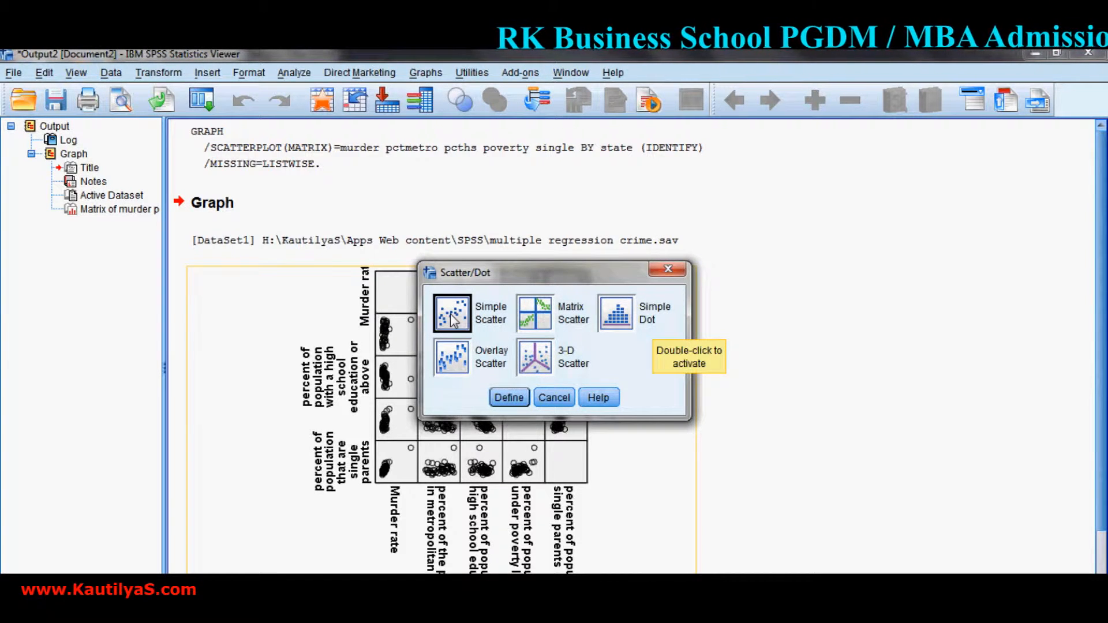
click(508, 399)
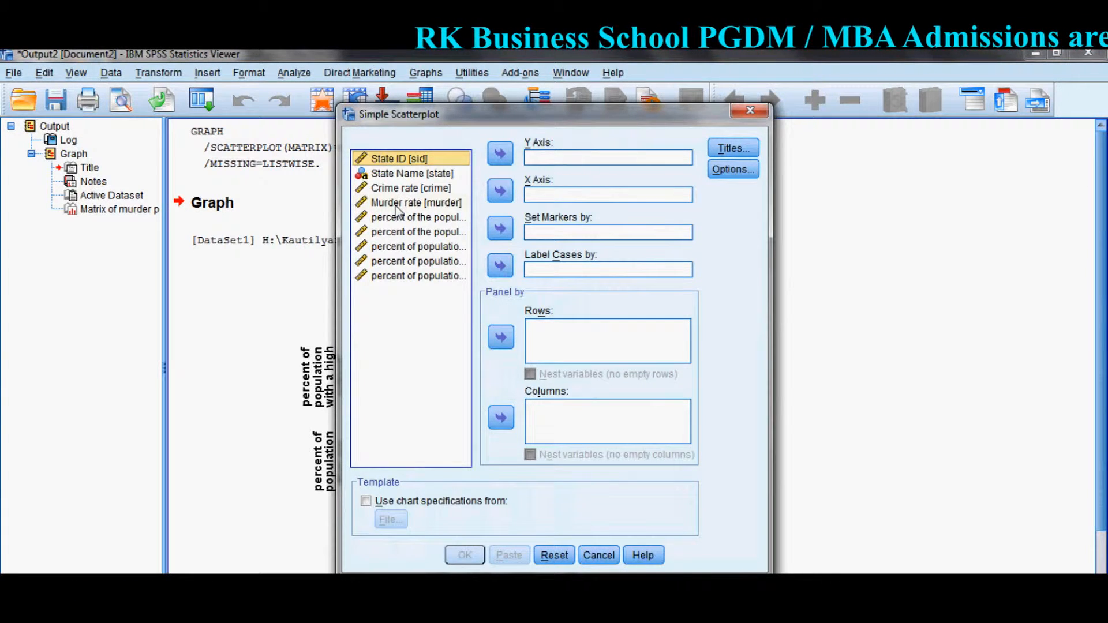
Generate the scatterplot with Murder rate on the Y axis, percent living in metropolitan areas on the X axis, and cases labelled by State Name.
click(400, 202)
click(502, 154)
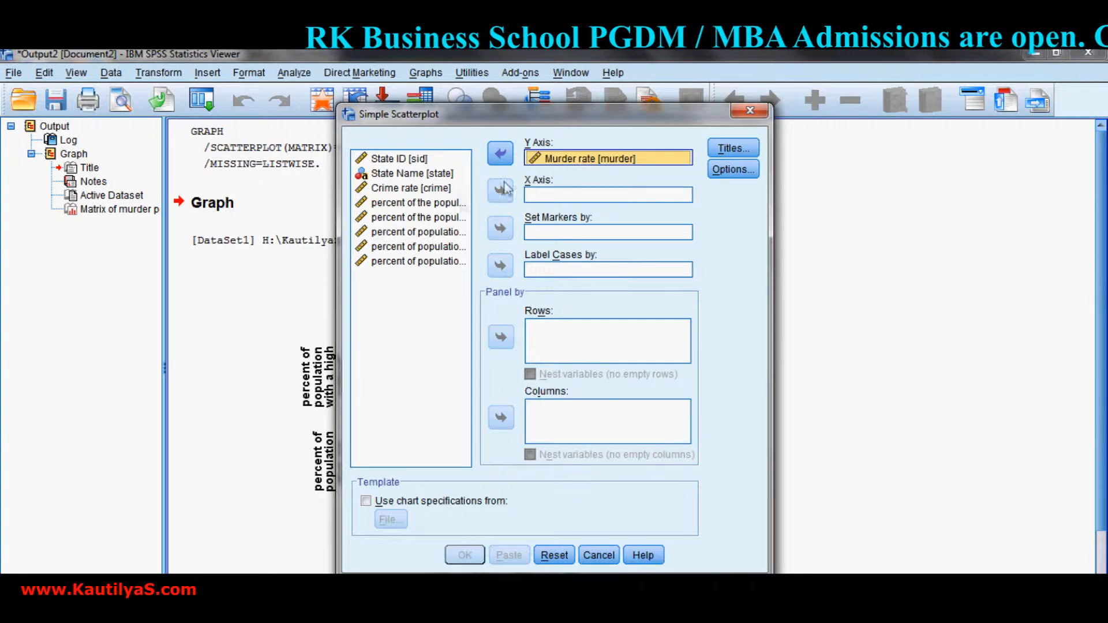
click(416, 206)
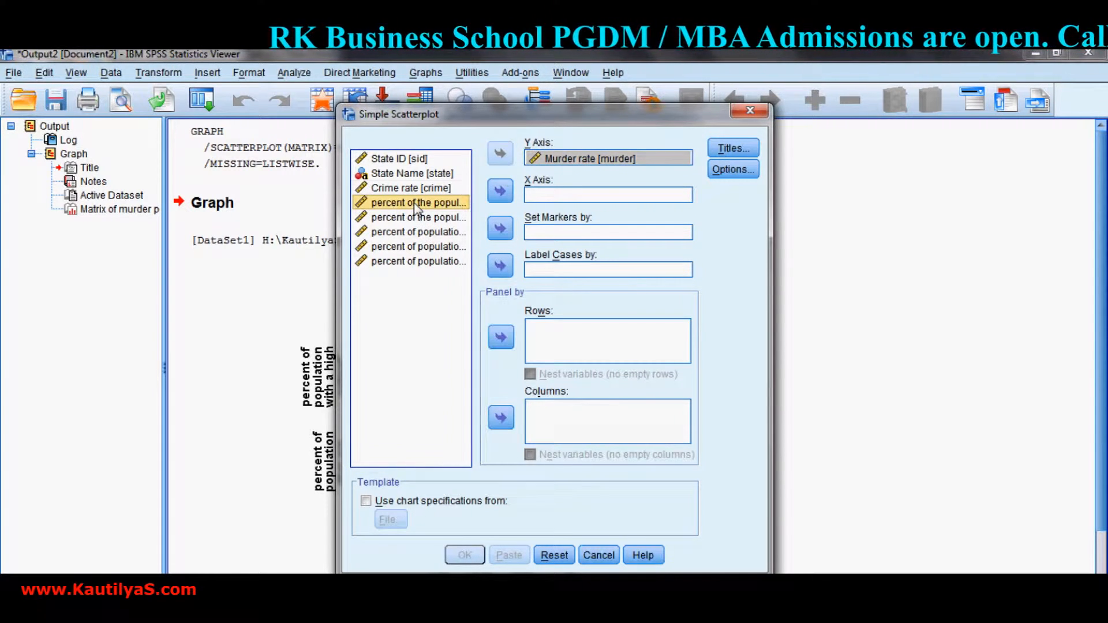
click(500, 192)
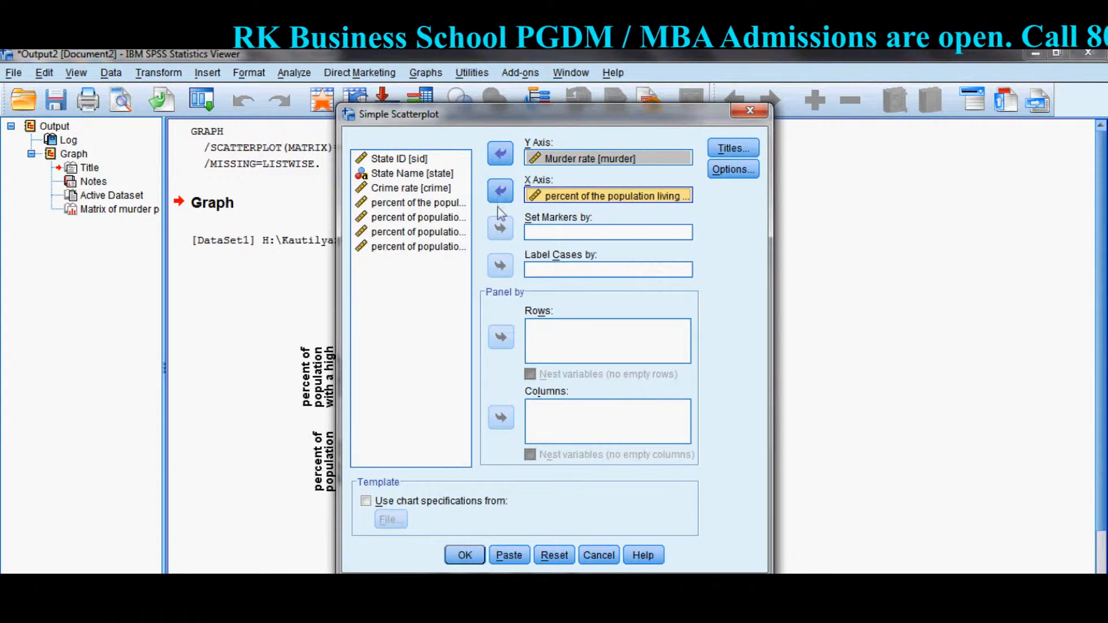
click(407, 174)
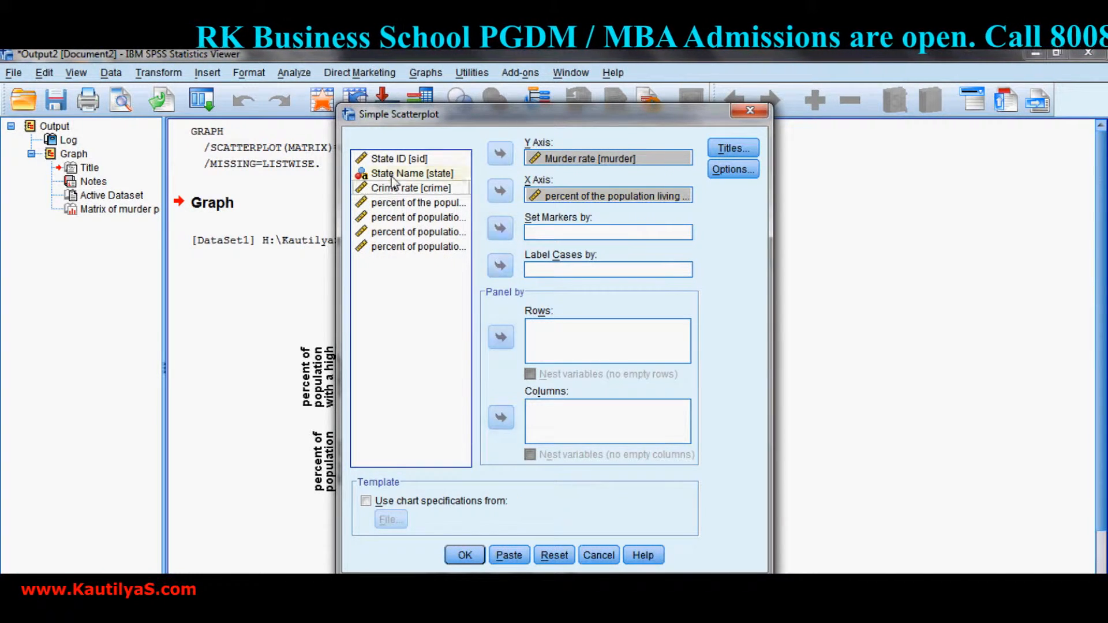
click(501, 271)
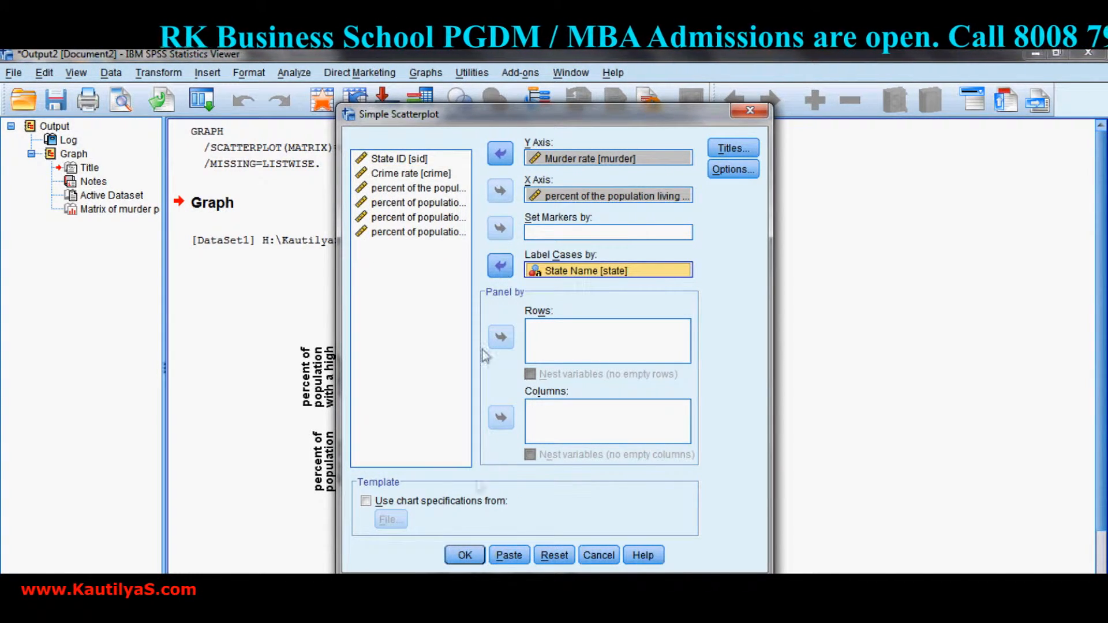
click(463, 556)
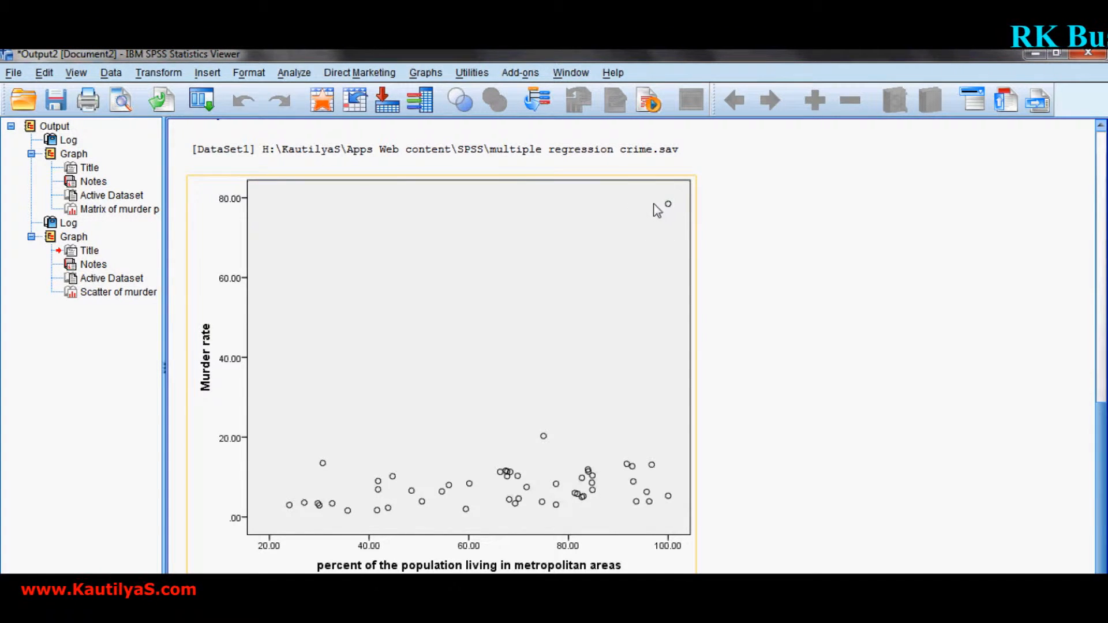
Open the murder rate scatterplot for editing, show State Name data labels on its points, and close the chart editor.
click(511, 182)
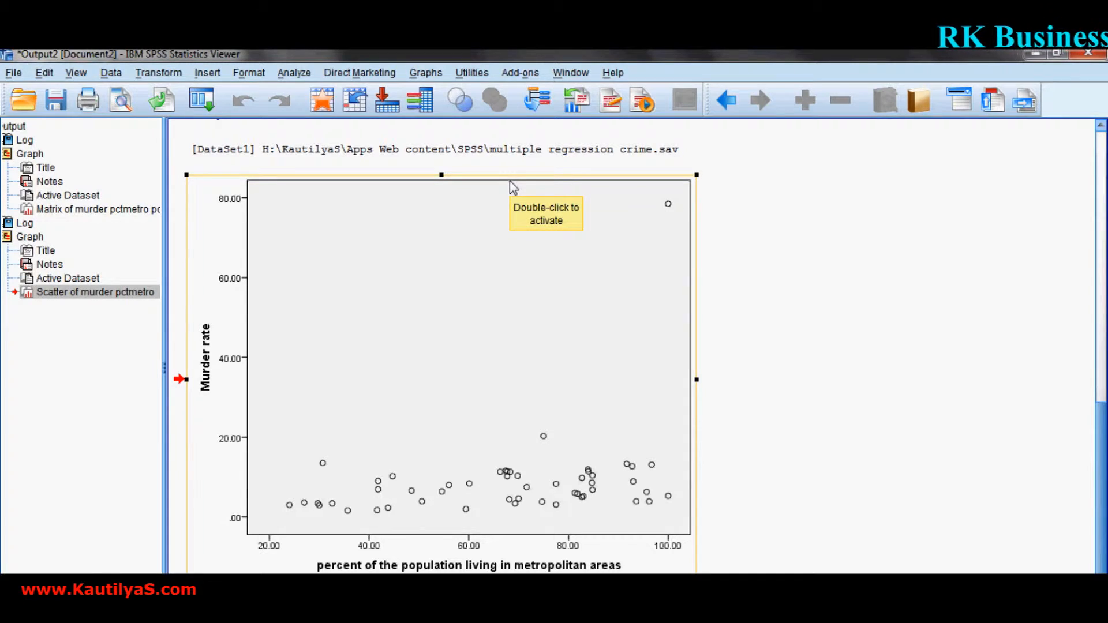
double_click(511, 181)
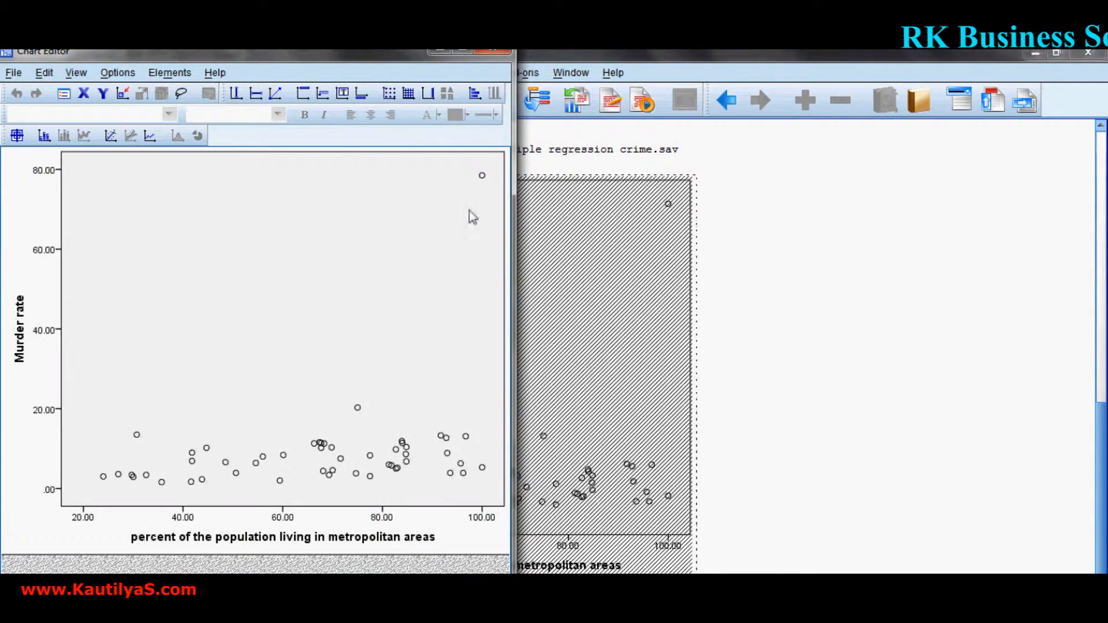
click(164, 75)
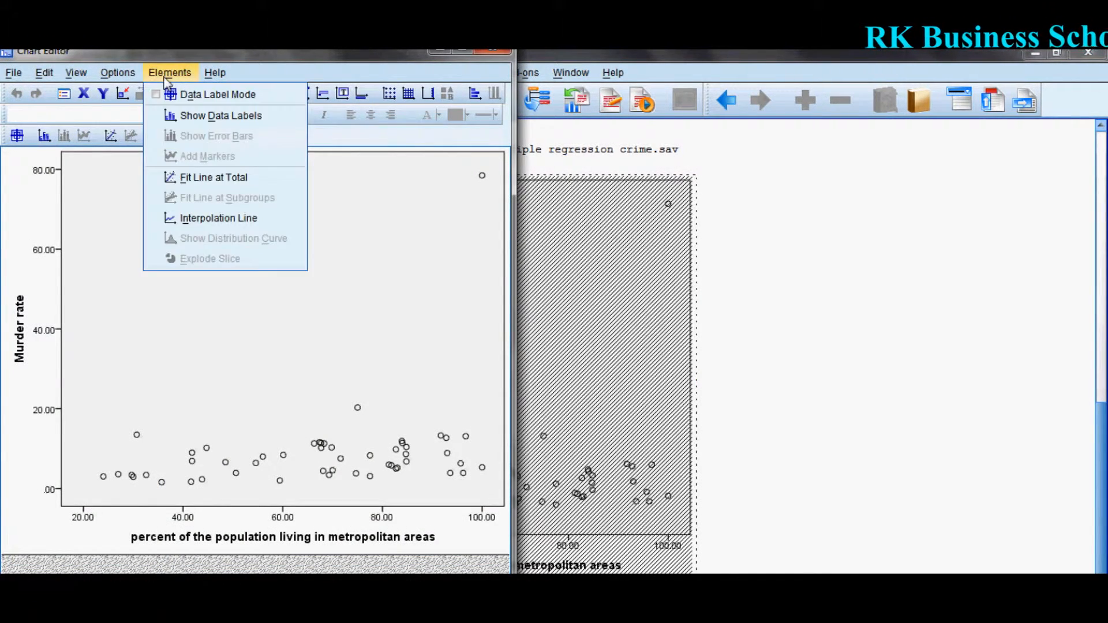
click(192, 119)
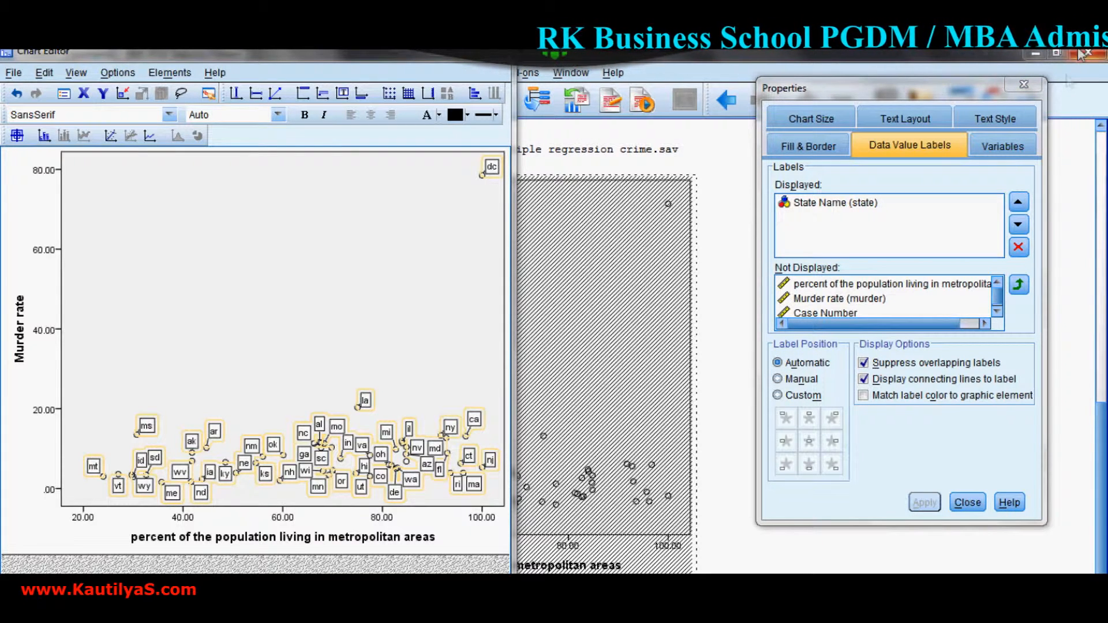
click(970, 505)
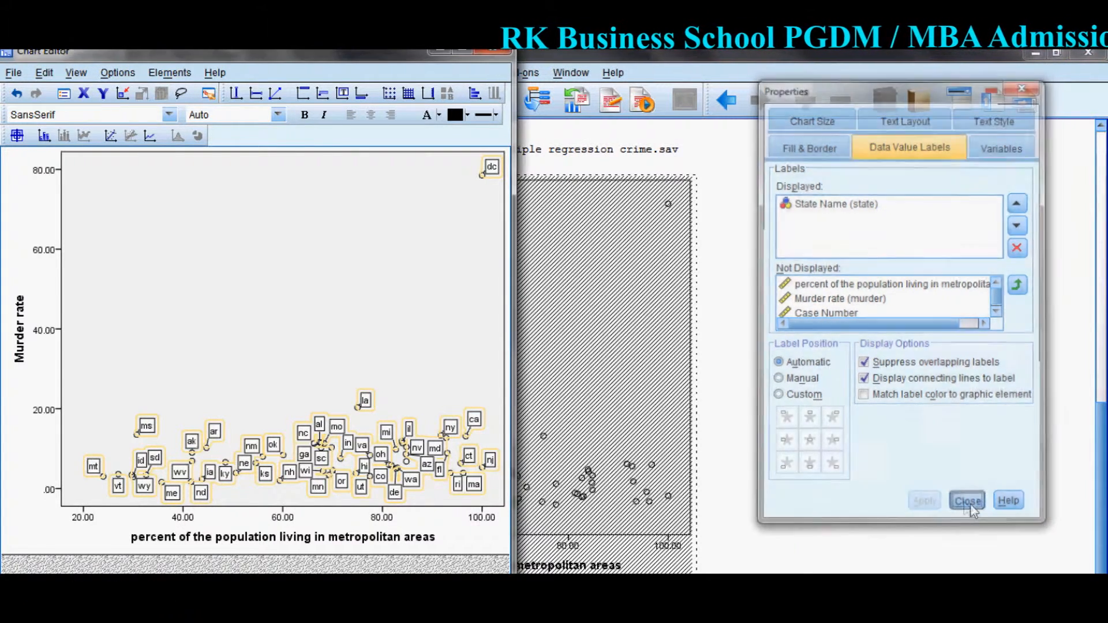
click(486, 52)
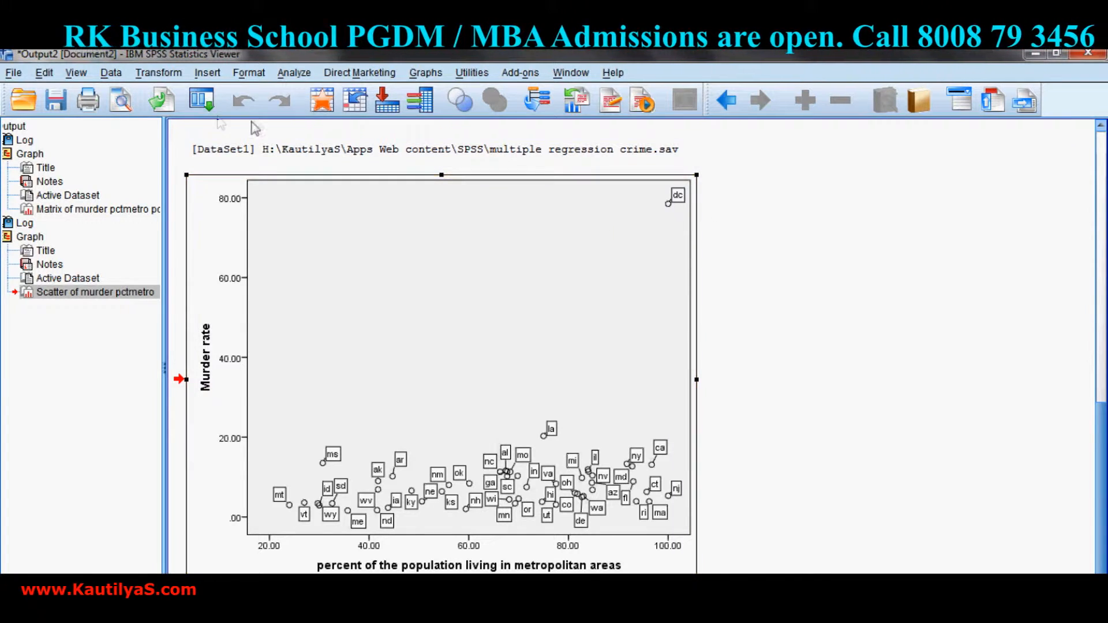
Start a bivariate correlation analysis and add Murder rate to its variables.
click(293, 73)
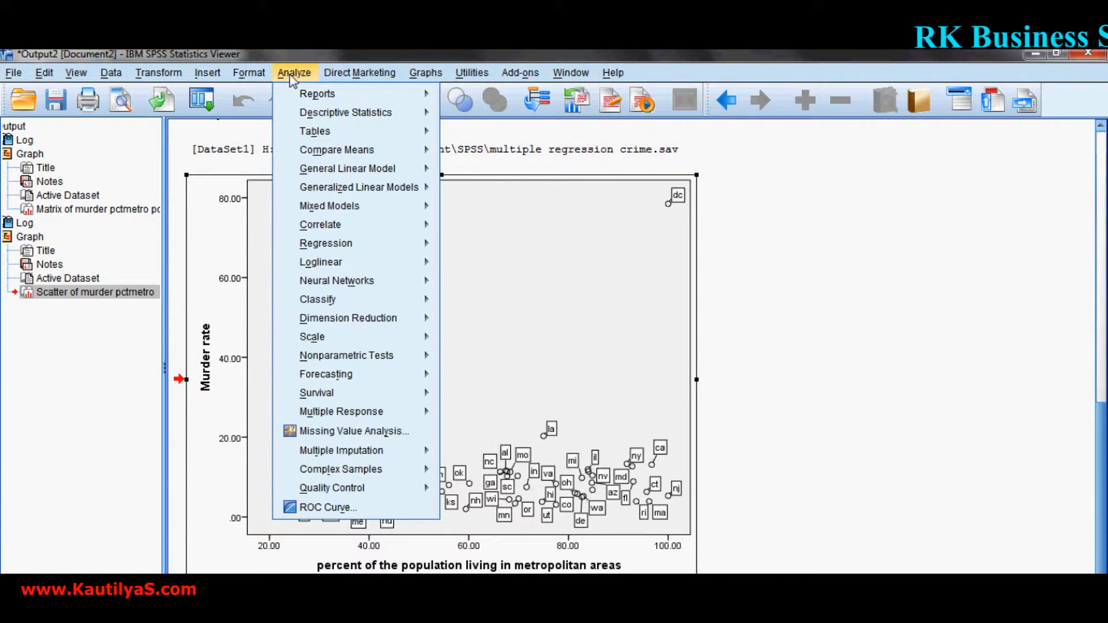
mouse_move(338, 230)
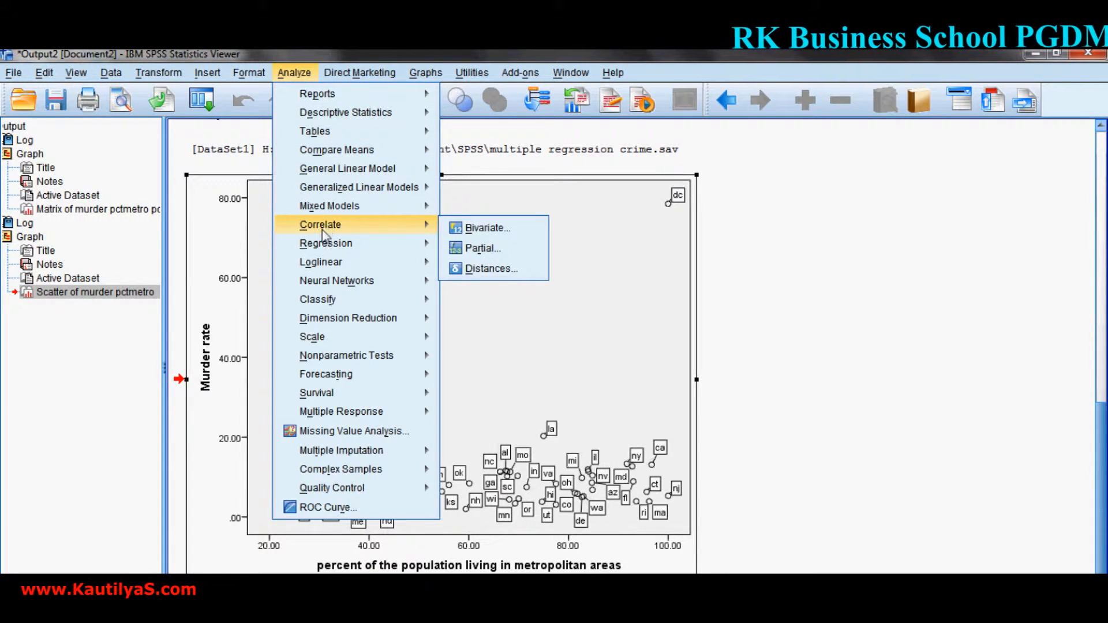
click(481, 230)
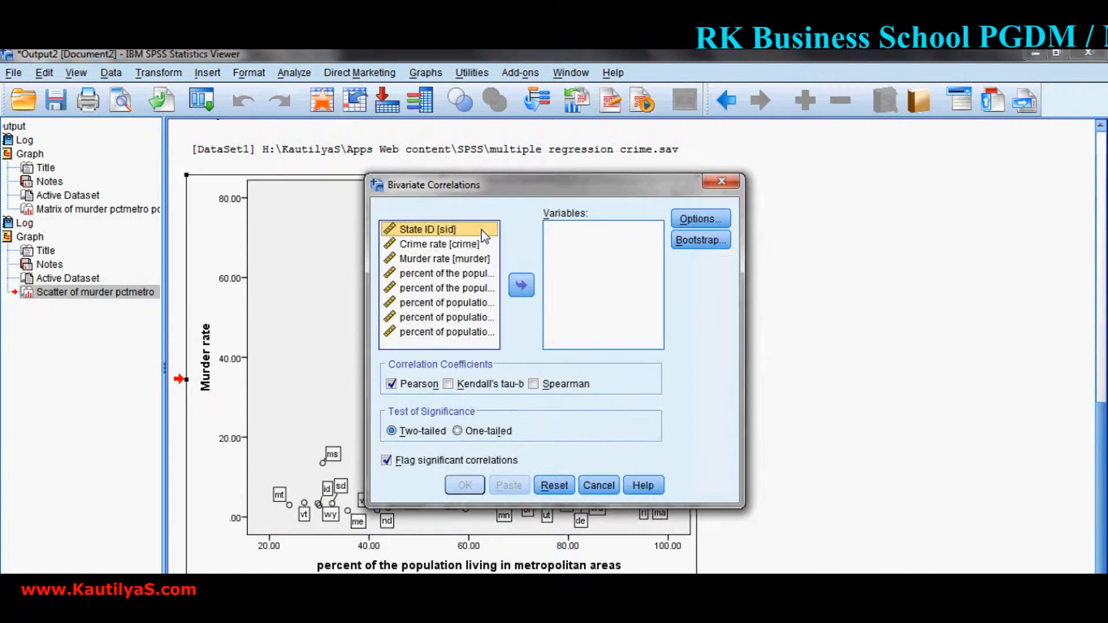
click(424, 262)
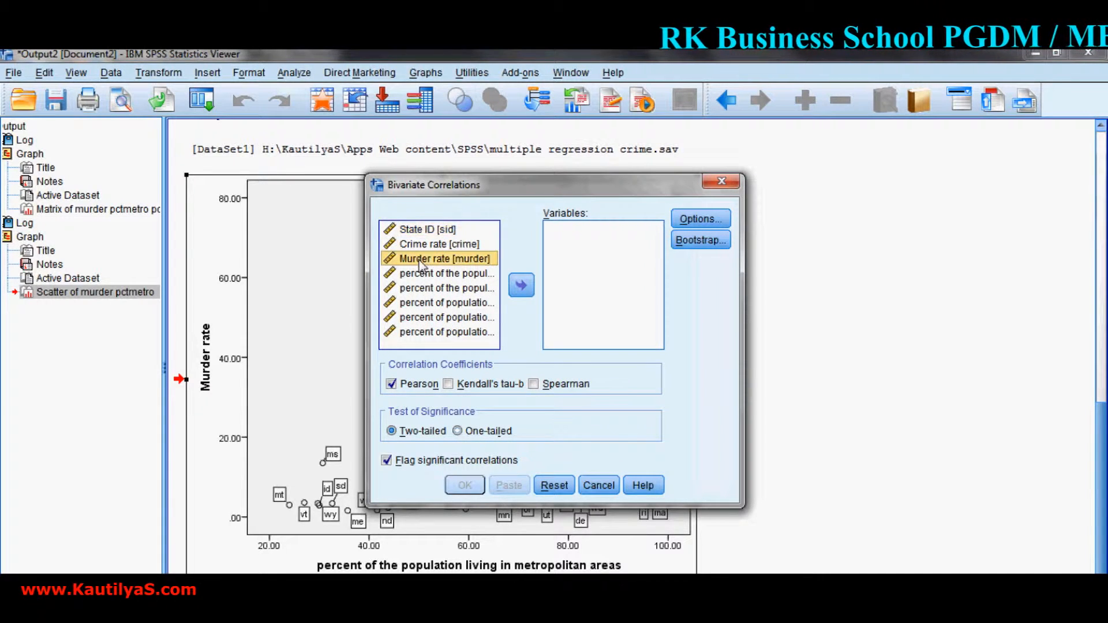
click(522, 286)
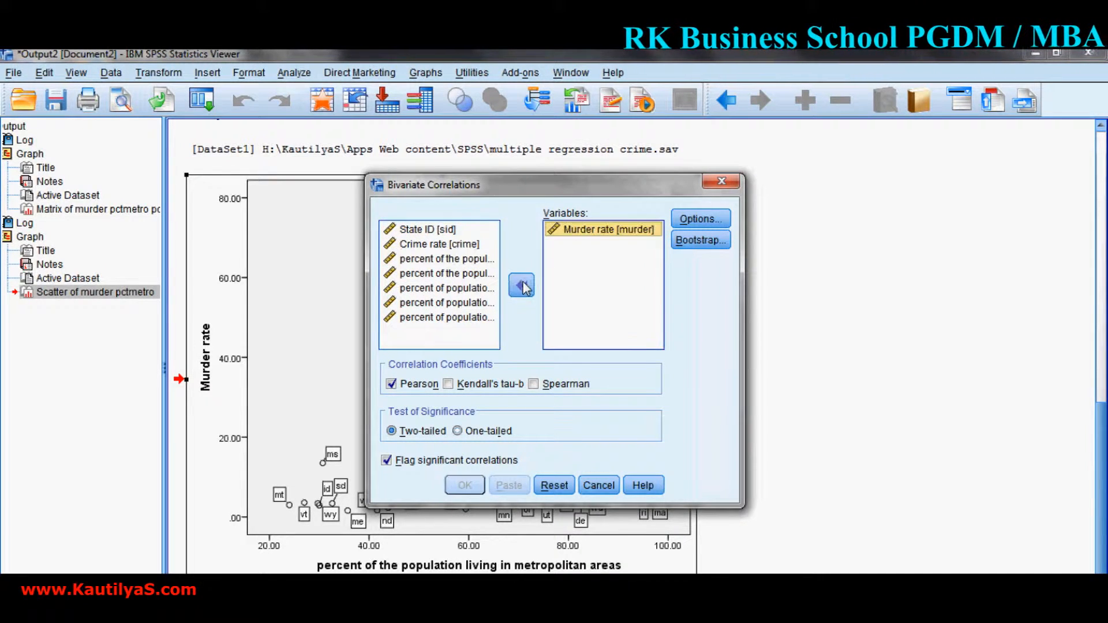
Add the metropolitan, high school education, poverty line and single parent percentages, and run the two-tailed Pearson correlations.
click(459, 260)
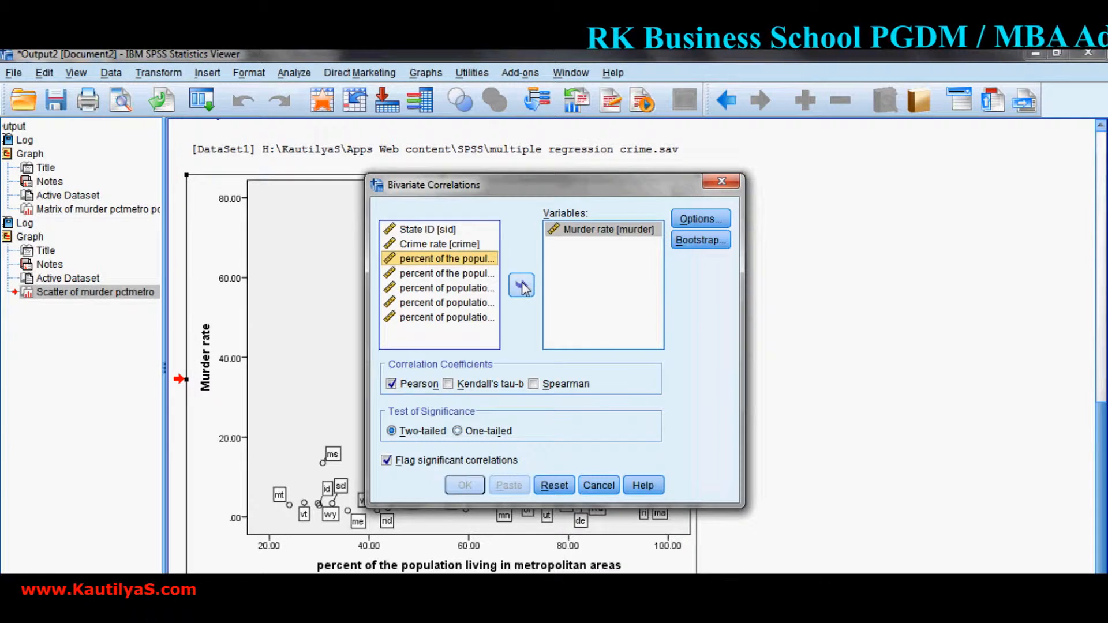
click(523, 286)
click(462, 272)
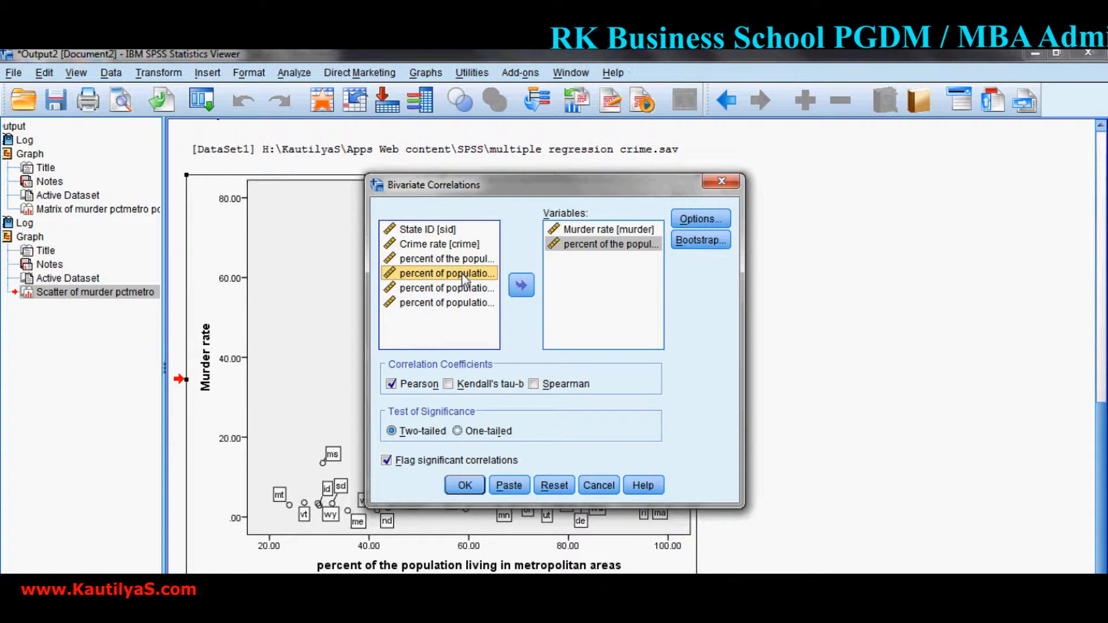
key(shift+Down)
key(shift+Down)
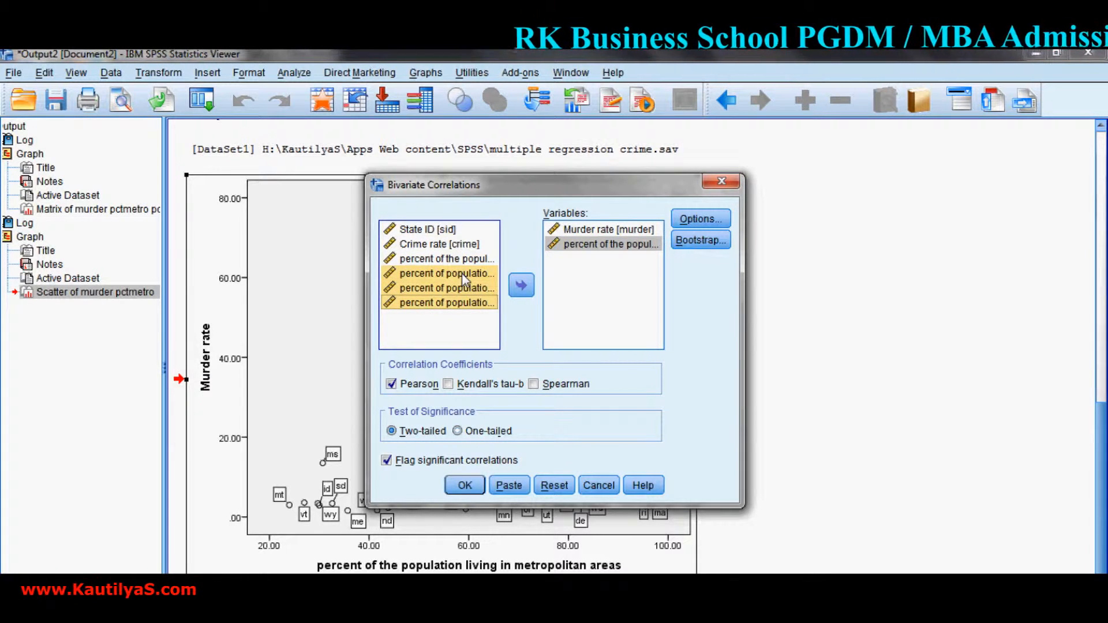
click(522, 285)
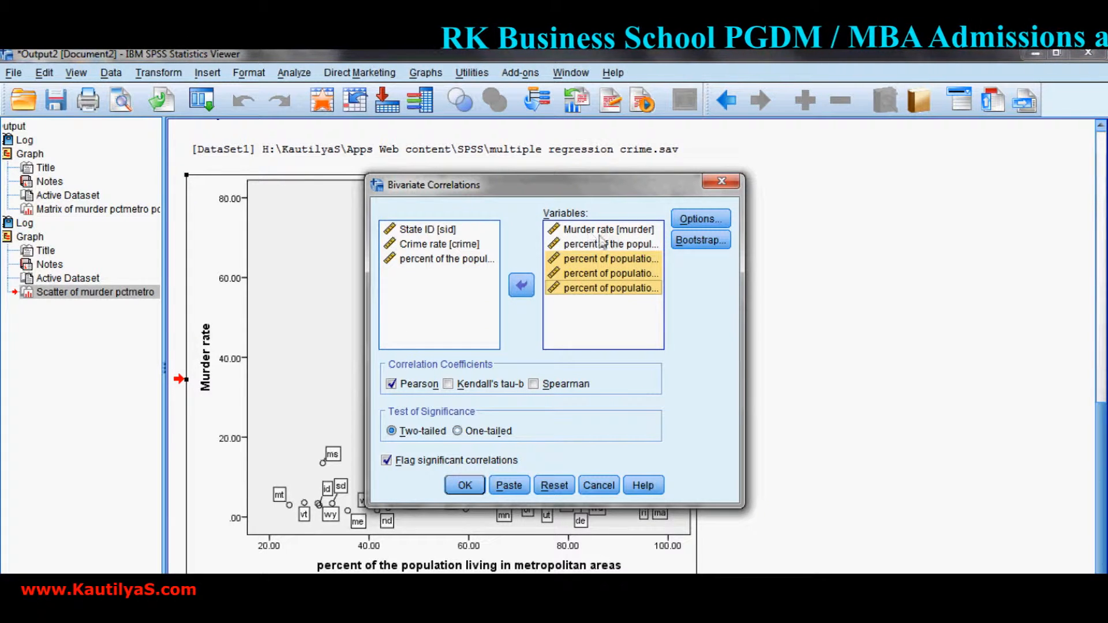
click(462, 486)
scroll(415, 378, down, 1)
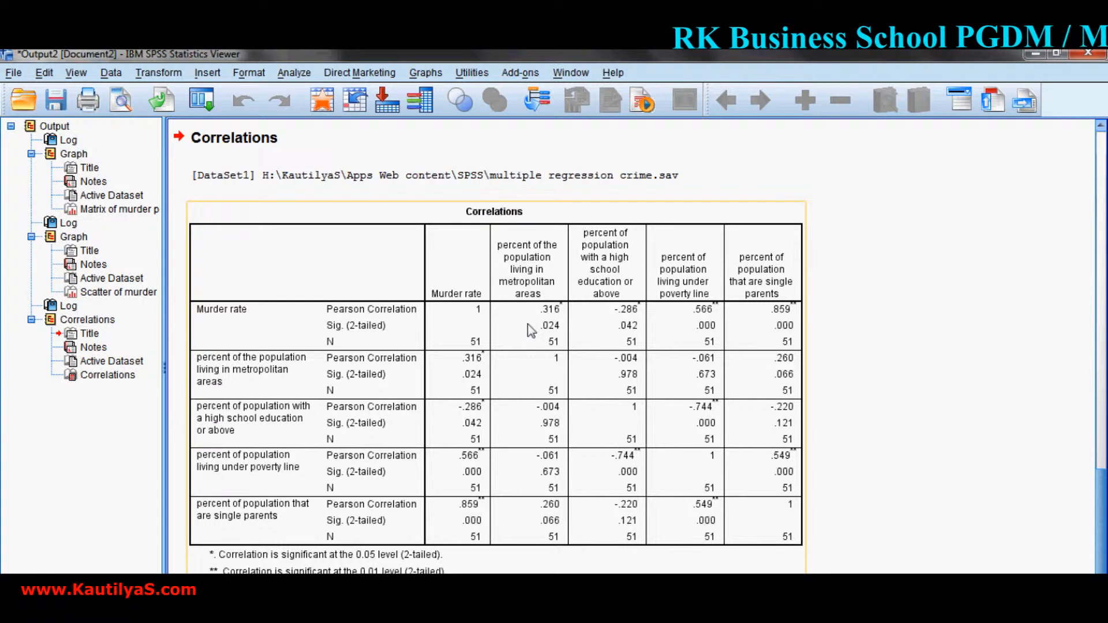
Start a linear regression with Murder rate as the dependent variable.
click(295, 73)
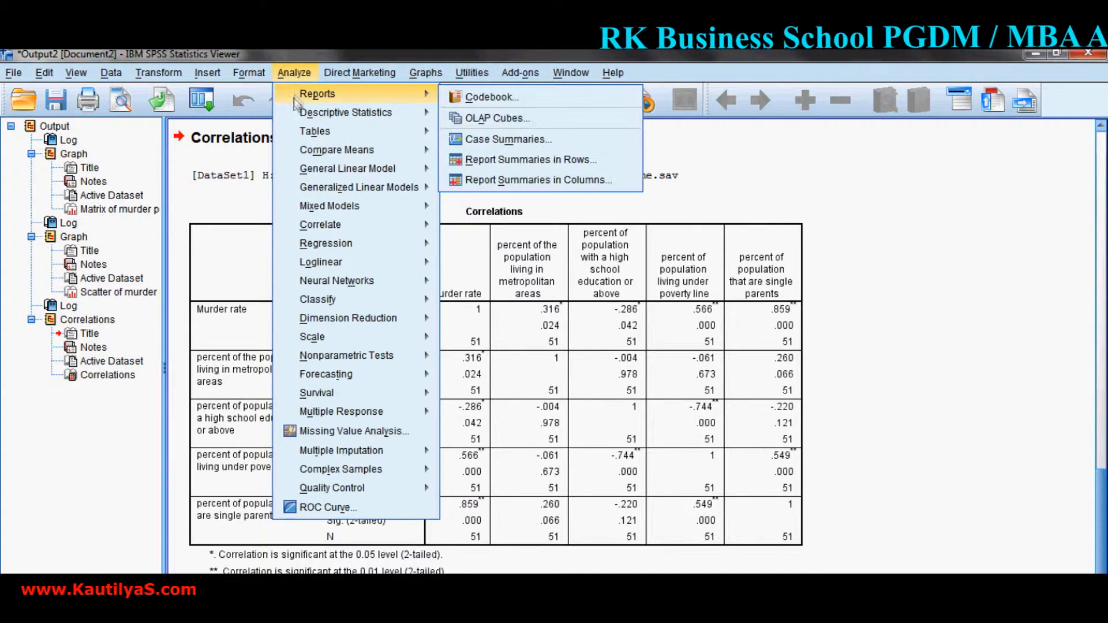
mouse_move(317, 247)
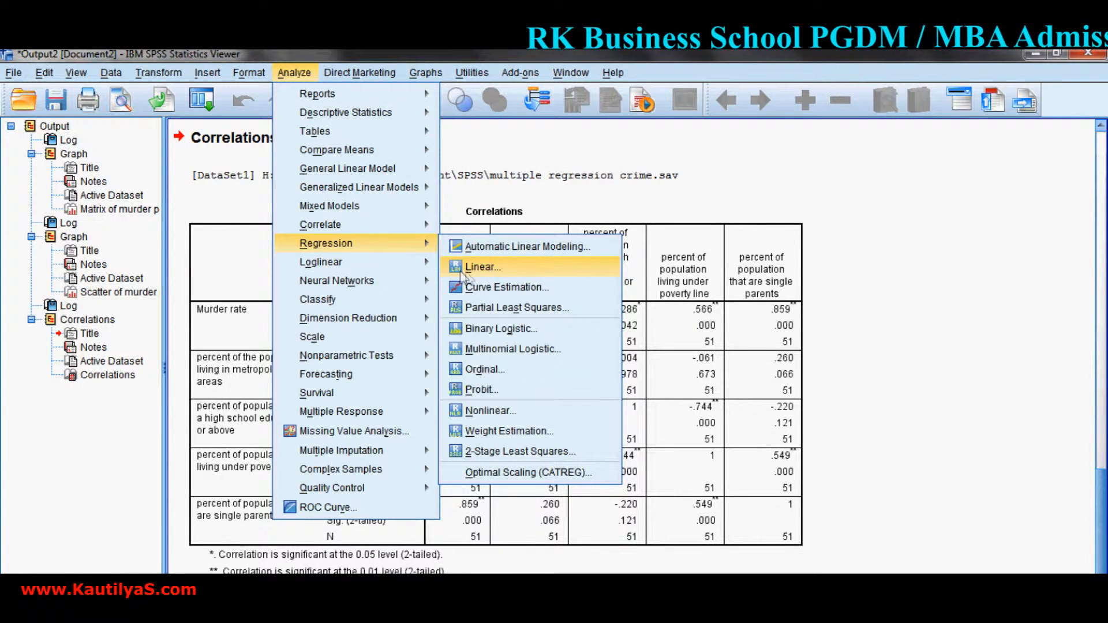
click(482, 268)
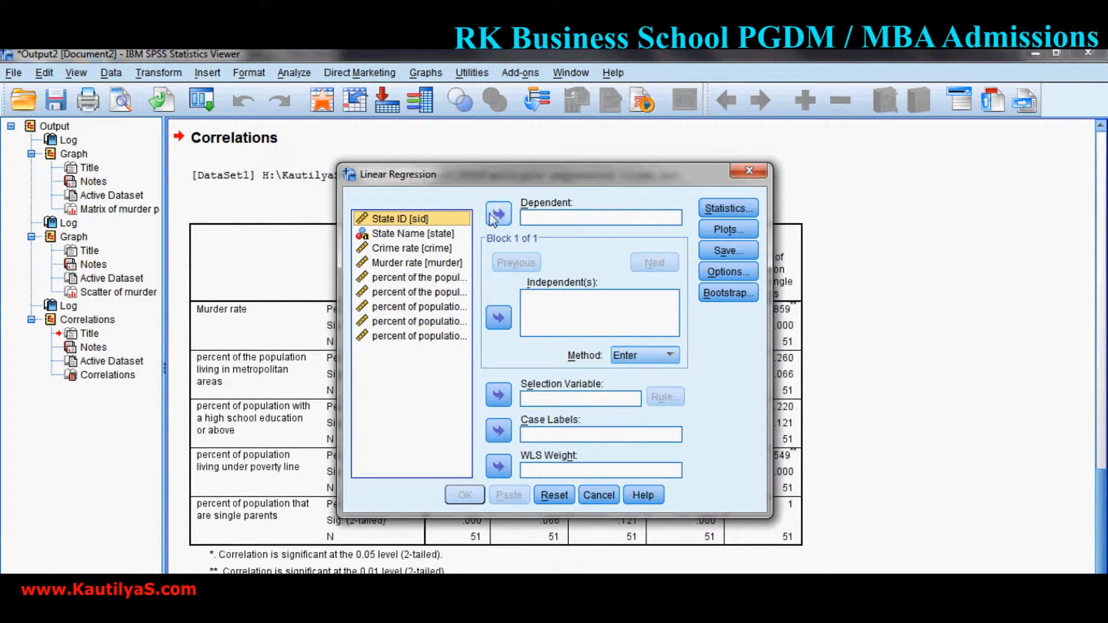
click(407, 264)
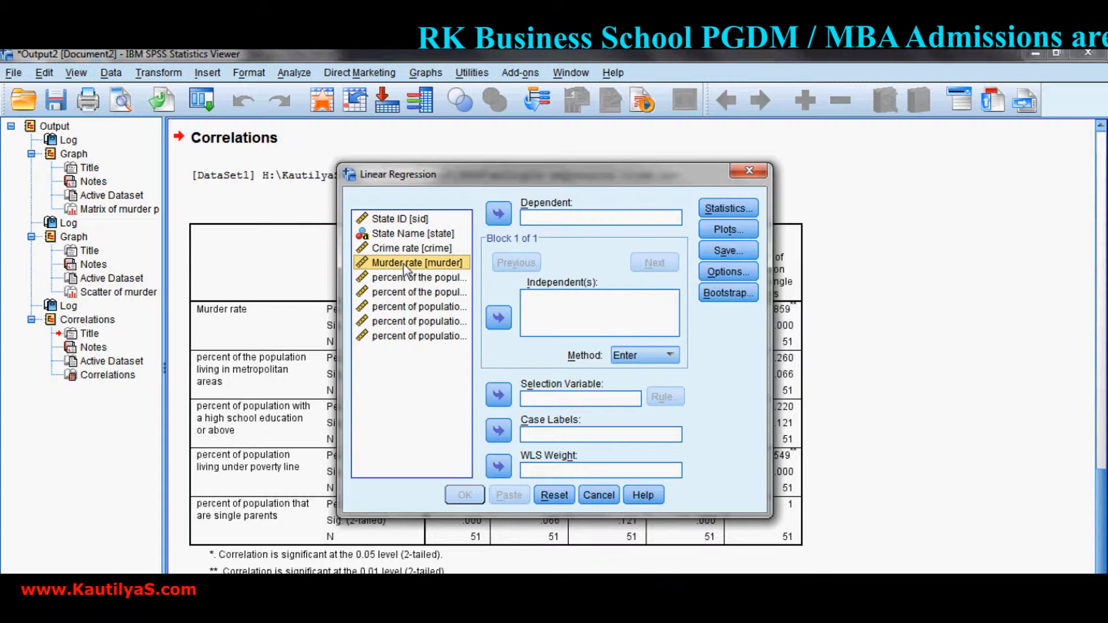
click(497, 216)
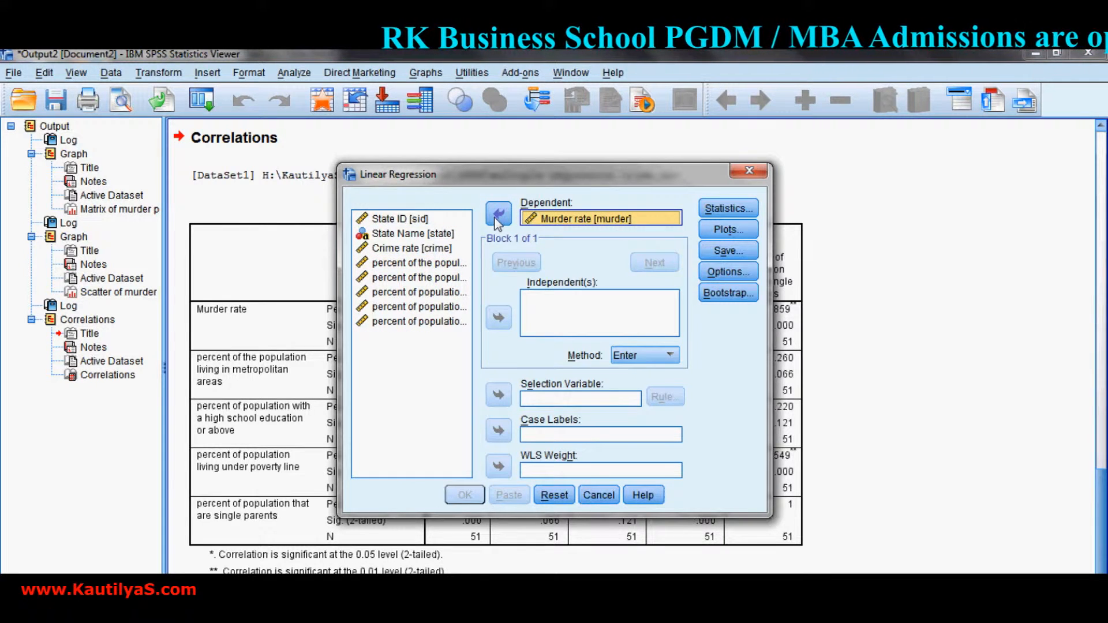
Add the metropolitan, high school education, poverty line and single parent percentages as the regression's independent variables.
click(426, 264)
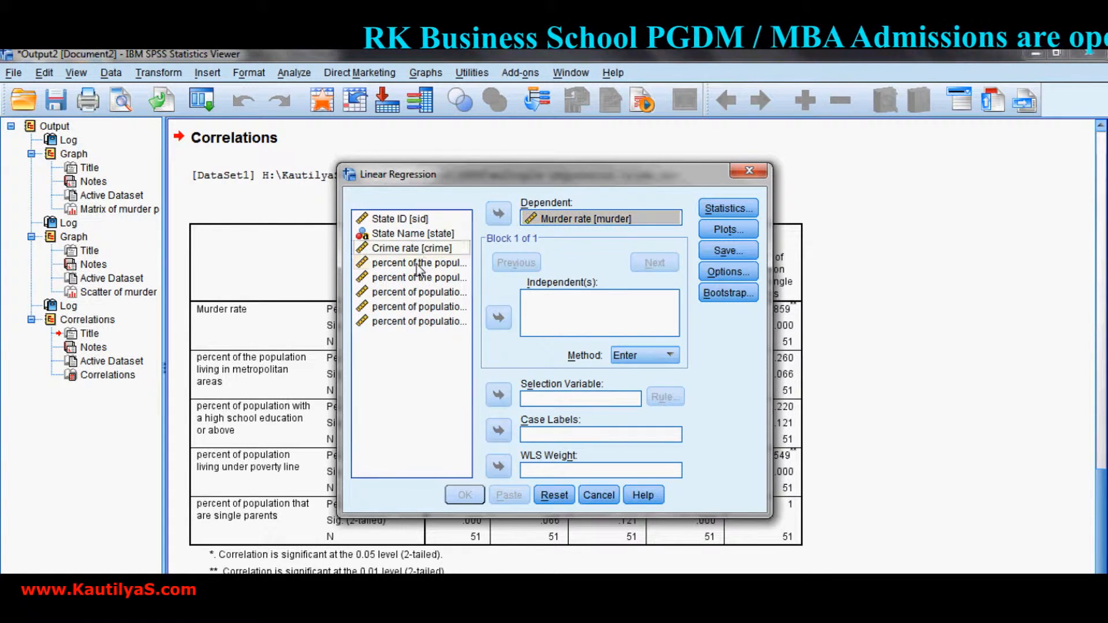
click(499, 317)
click(402, 293)
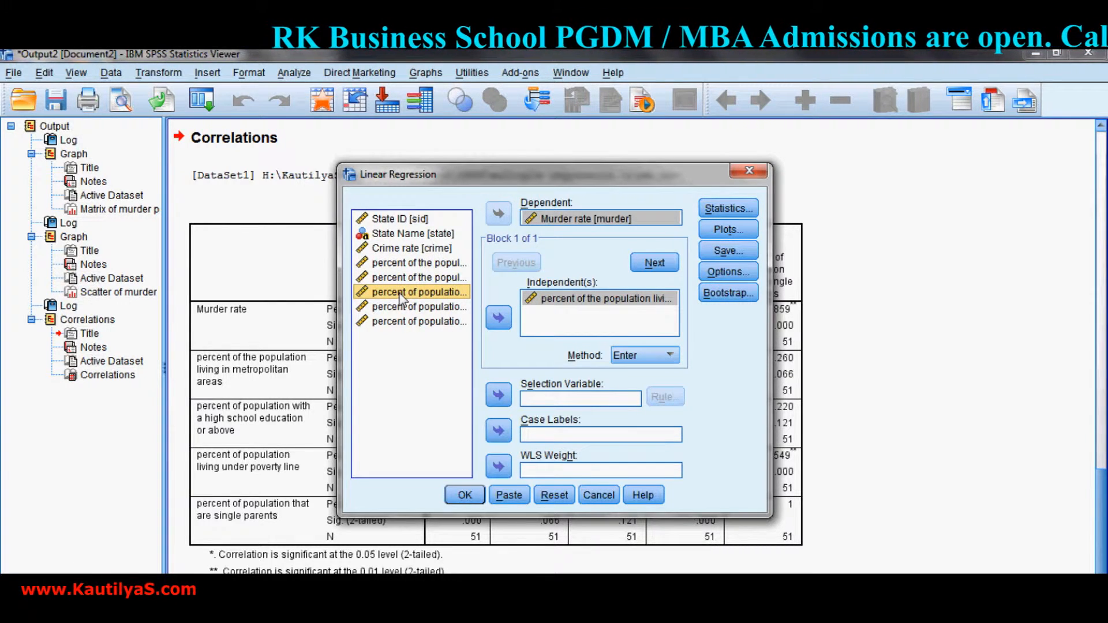
key(shift+Down)
key(shift+Down)
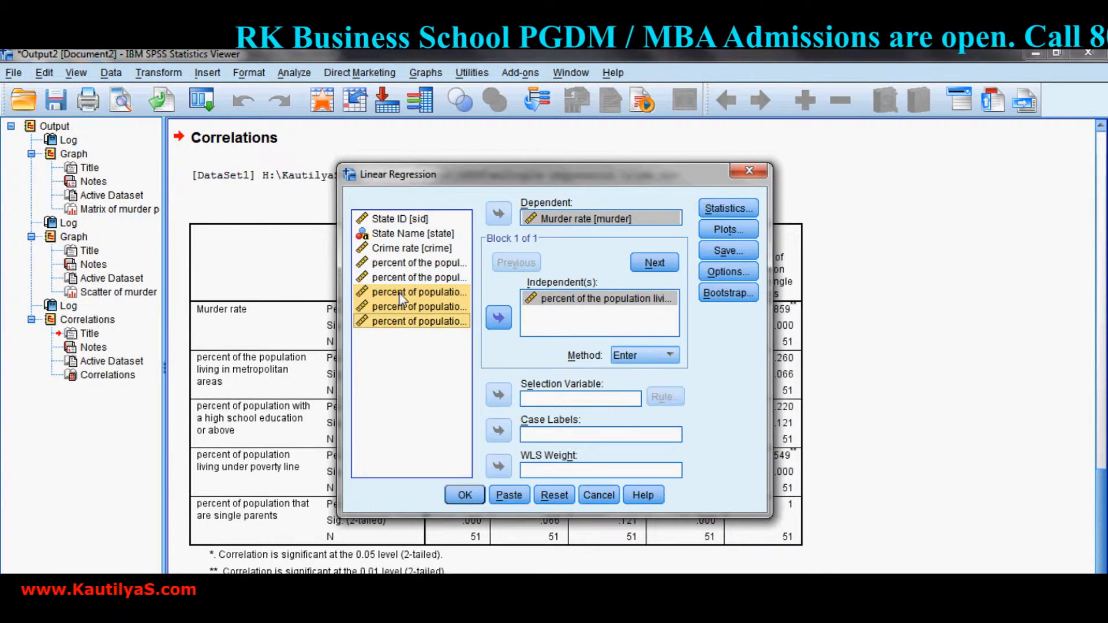
click(499, 318)
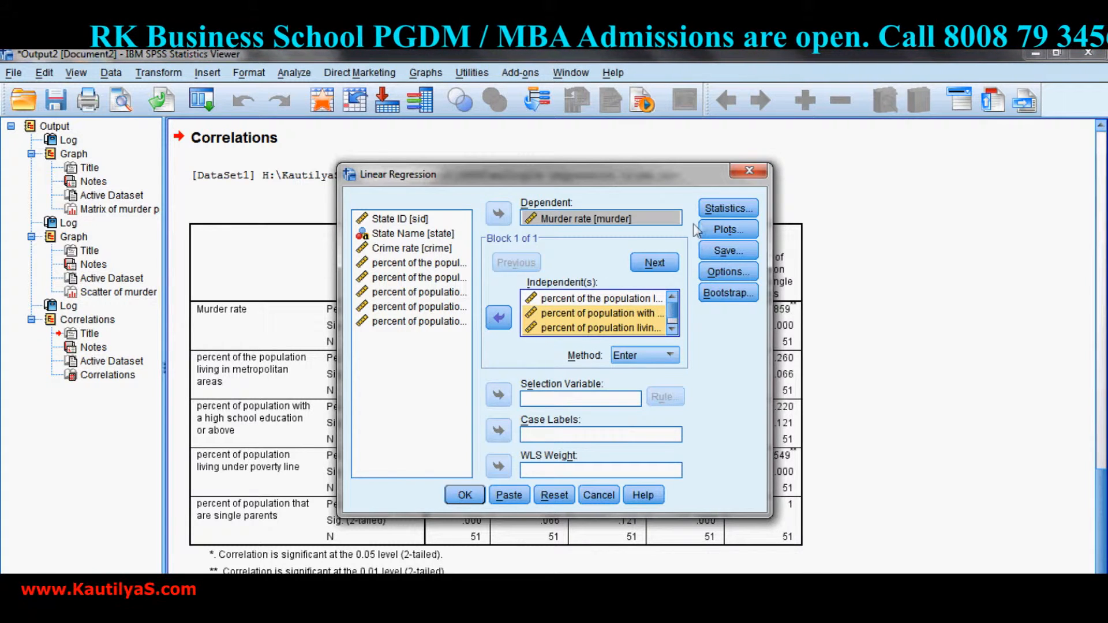
Request the Durbin-Watson residual statistic for the linear regression.
click(727, 213)
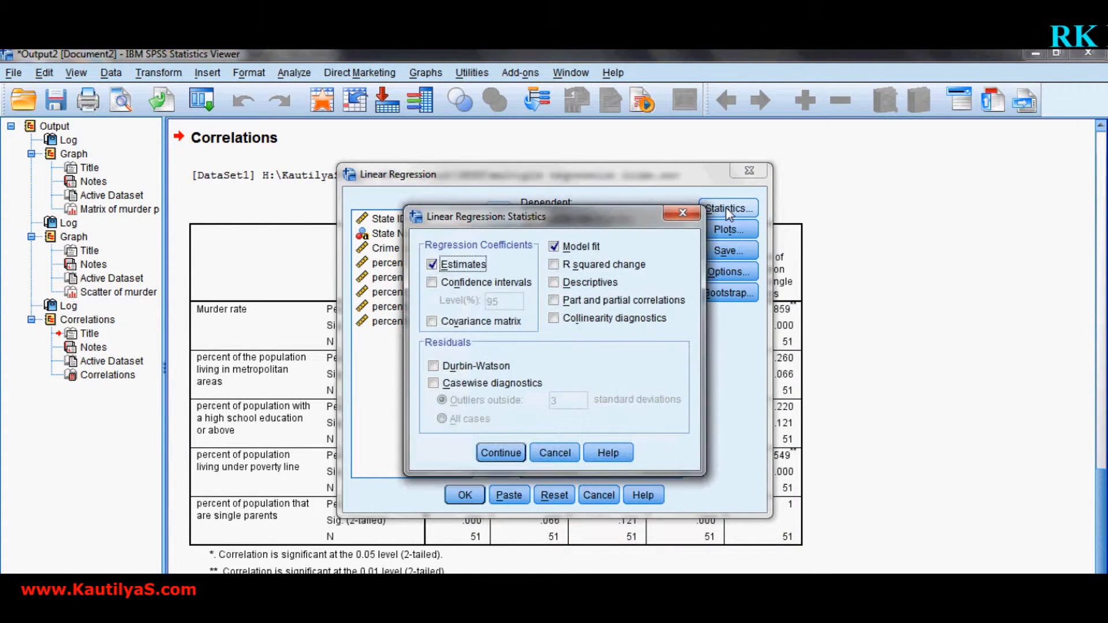
click(433, 367)
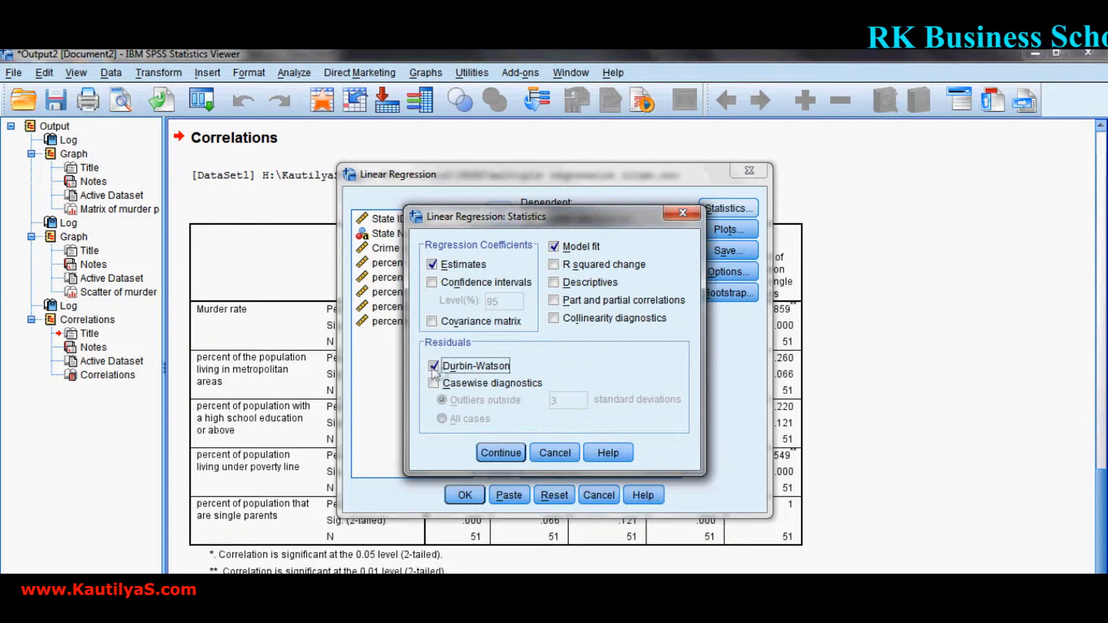
click(501, 453)
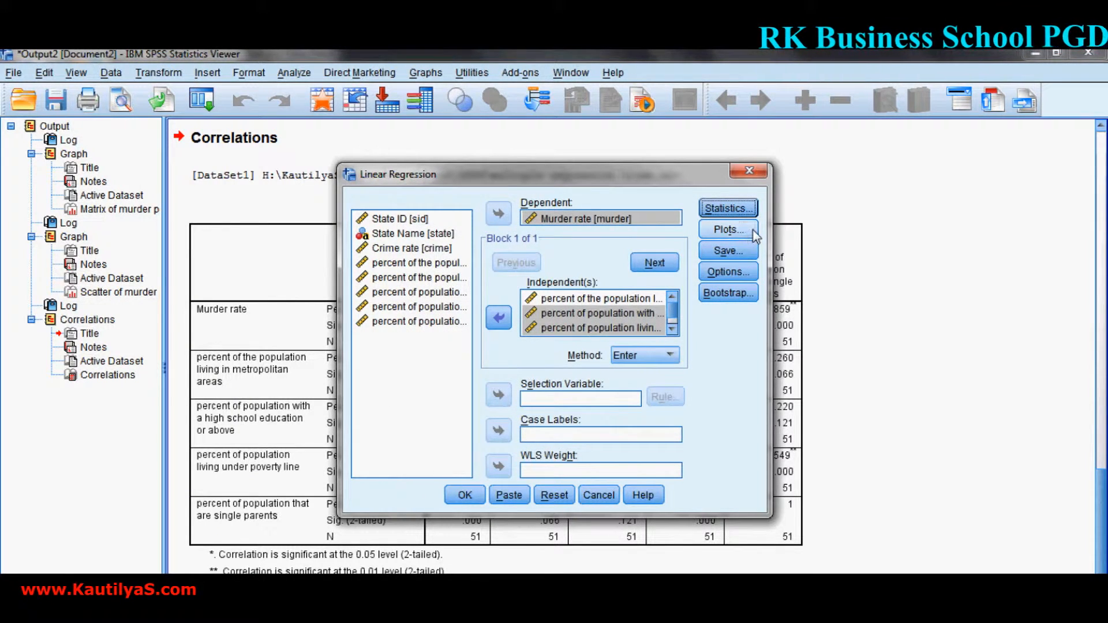
Request a histogram of the standardized residuals and run the regression.
click(728, 229)
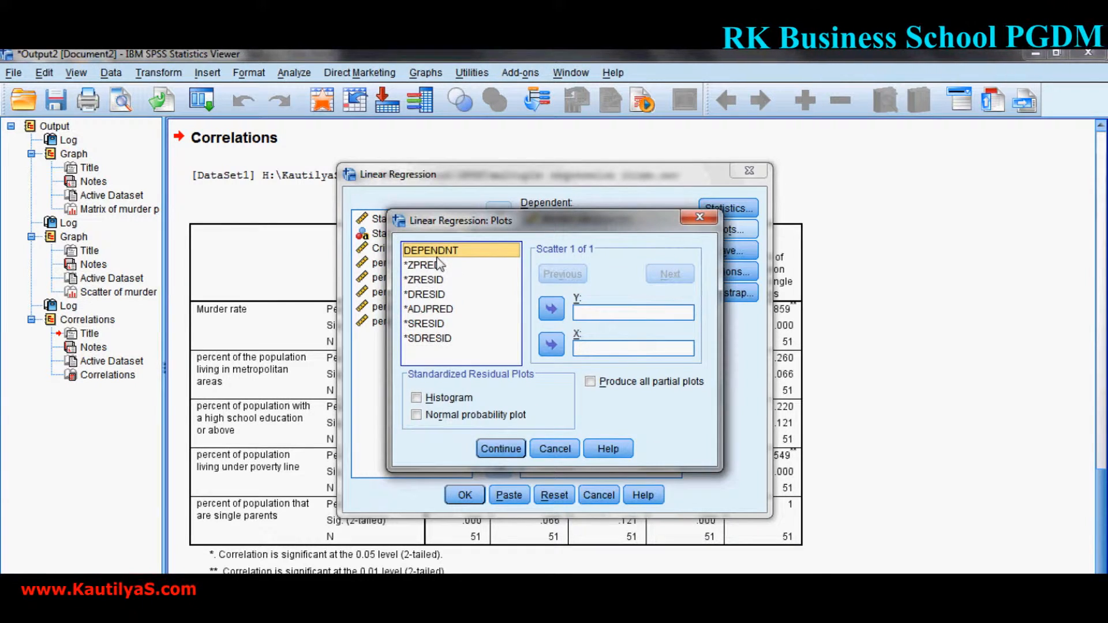
click(418, 399)
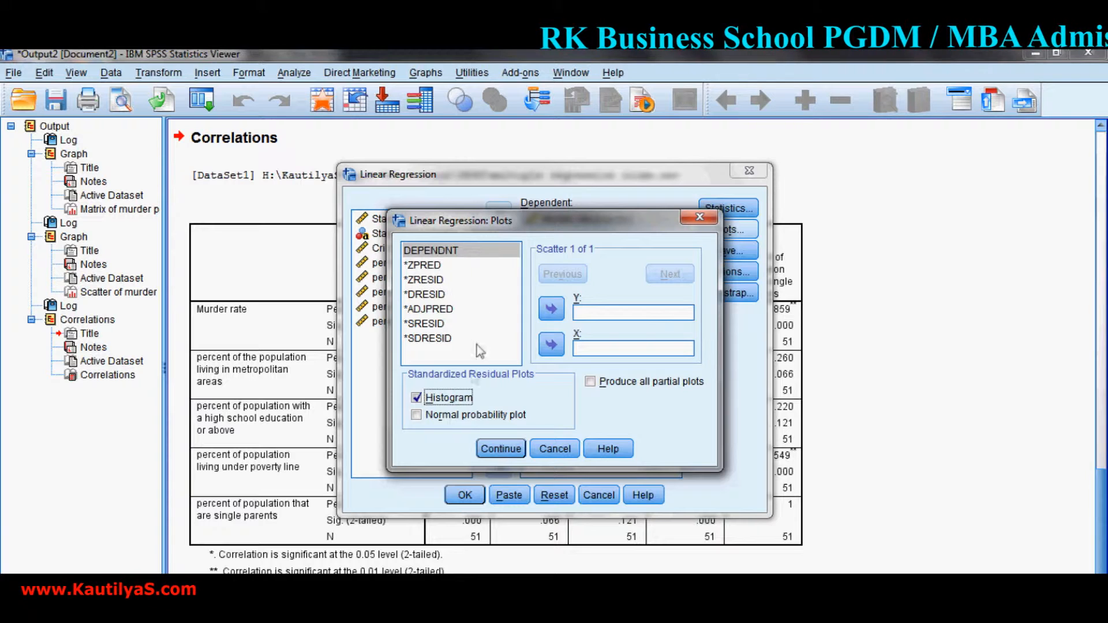
click(497, 449)
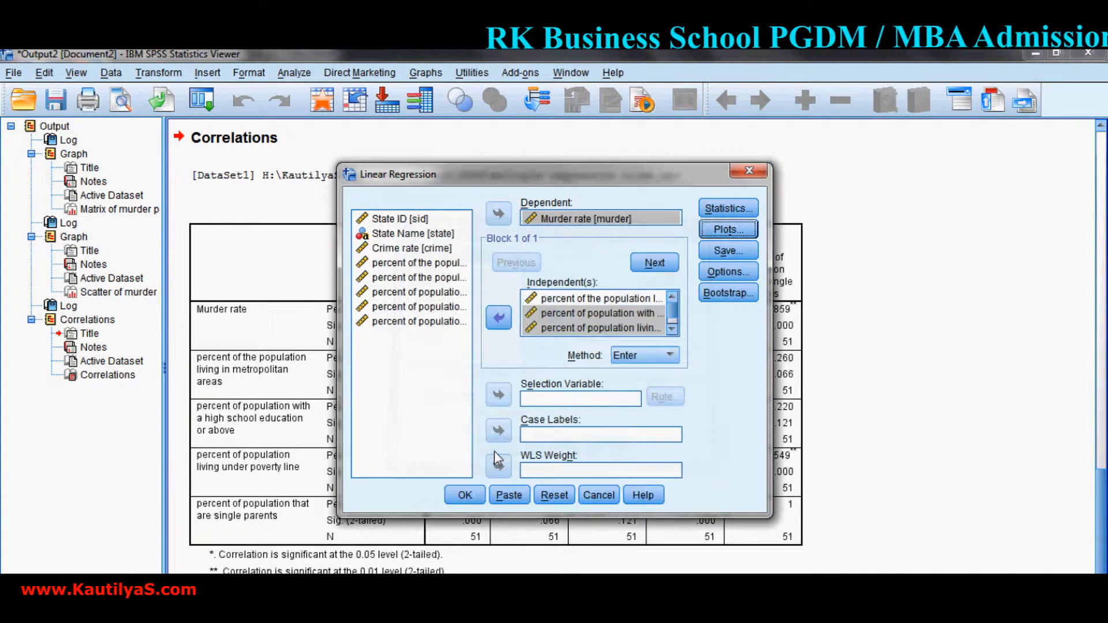
click(465, 497)
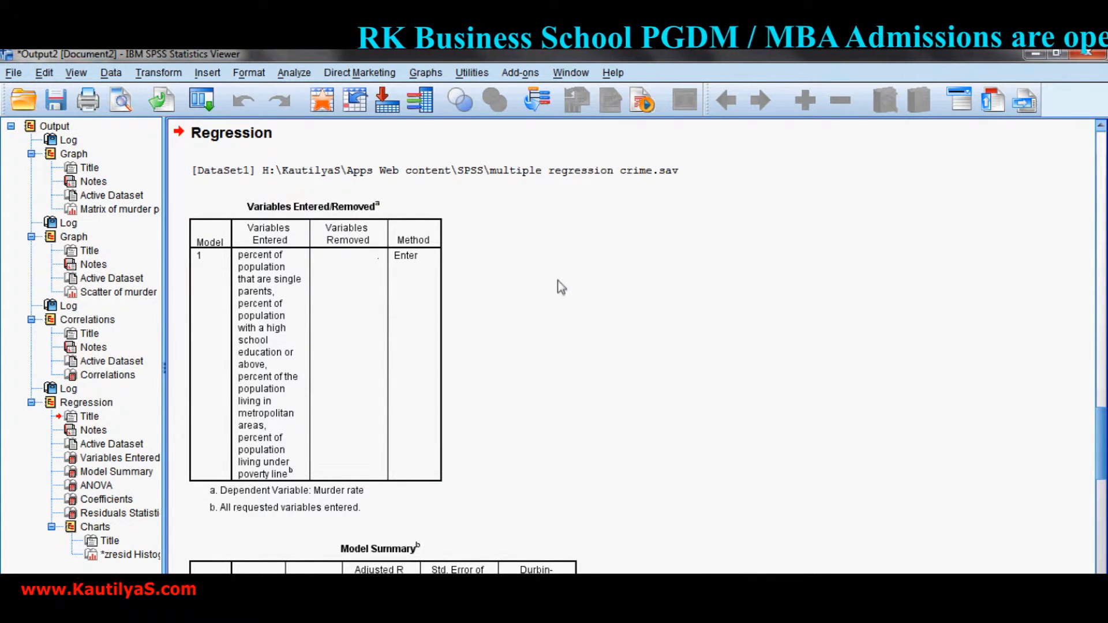
Examine the regression output: model summary, ANOVA, coefficients, residuals statistics and the residual histogram.
scroll(562, 287, down, 5)
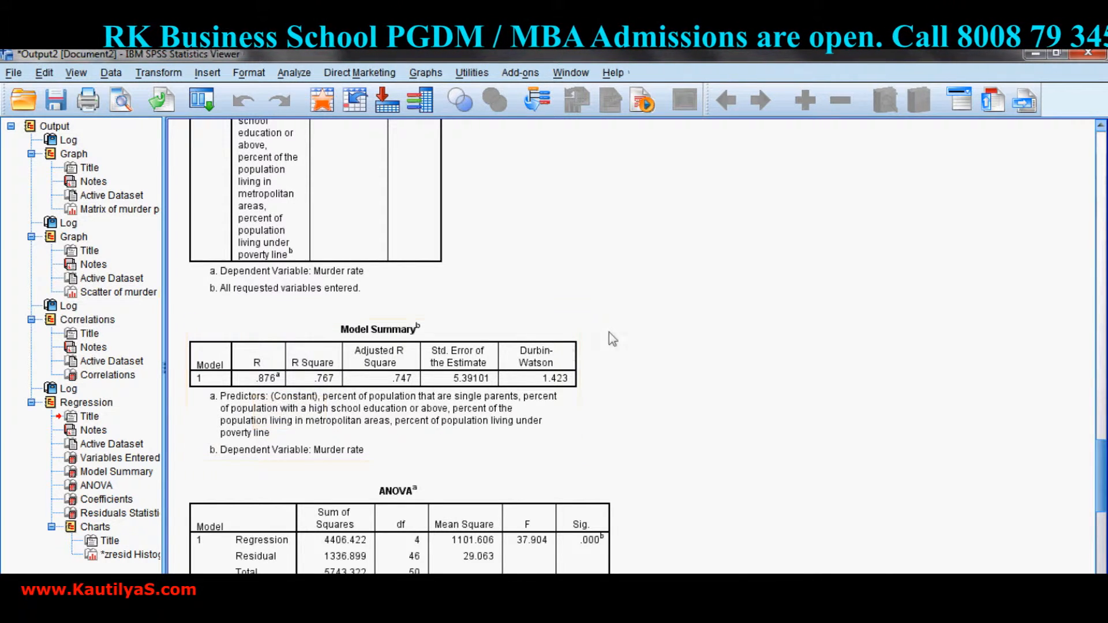
scroll(655, 311, down, 4)
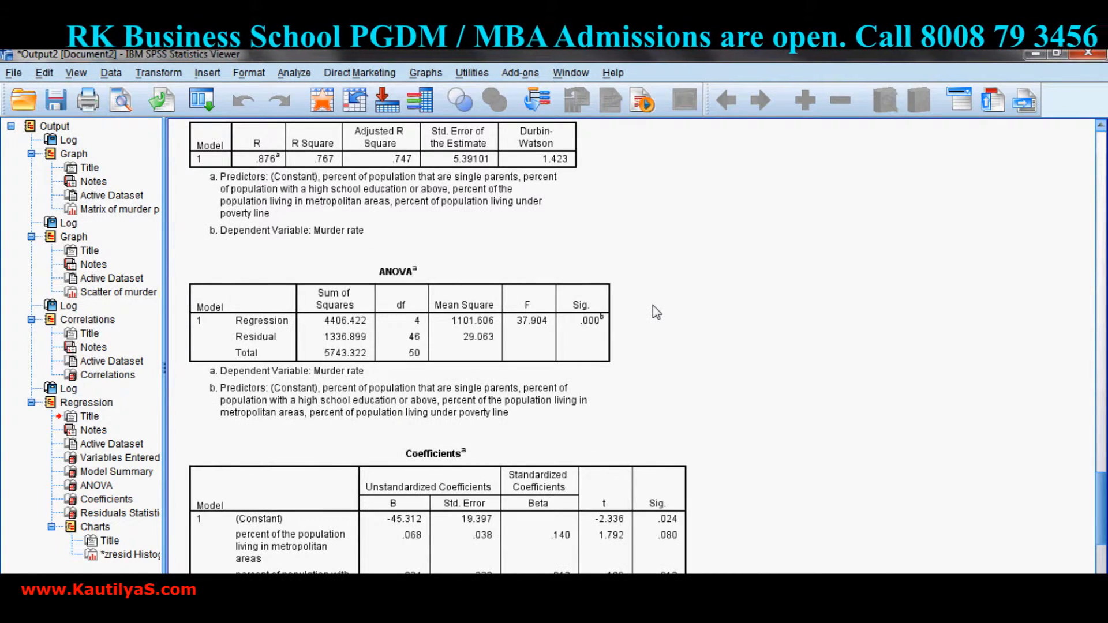
scroll(652, 311, down, 3)
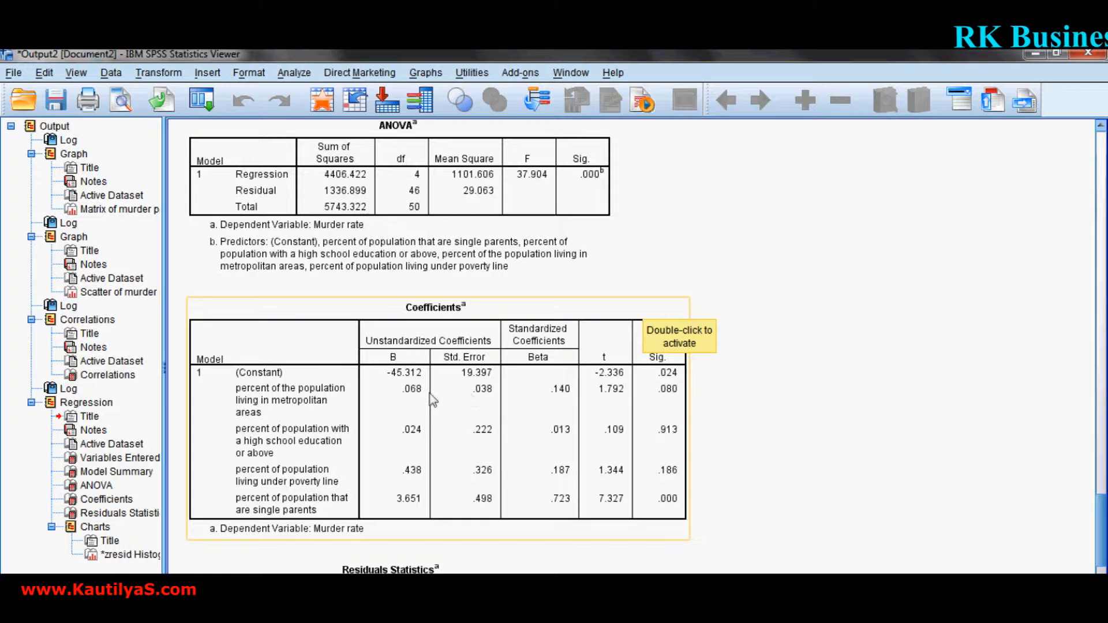
scroll(477, 388, down, 5)
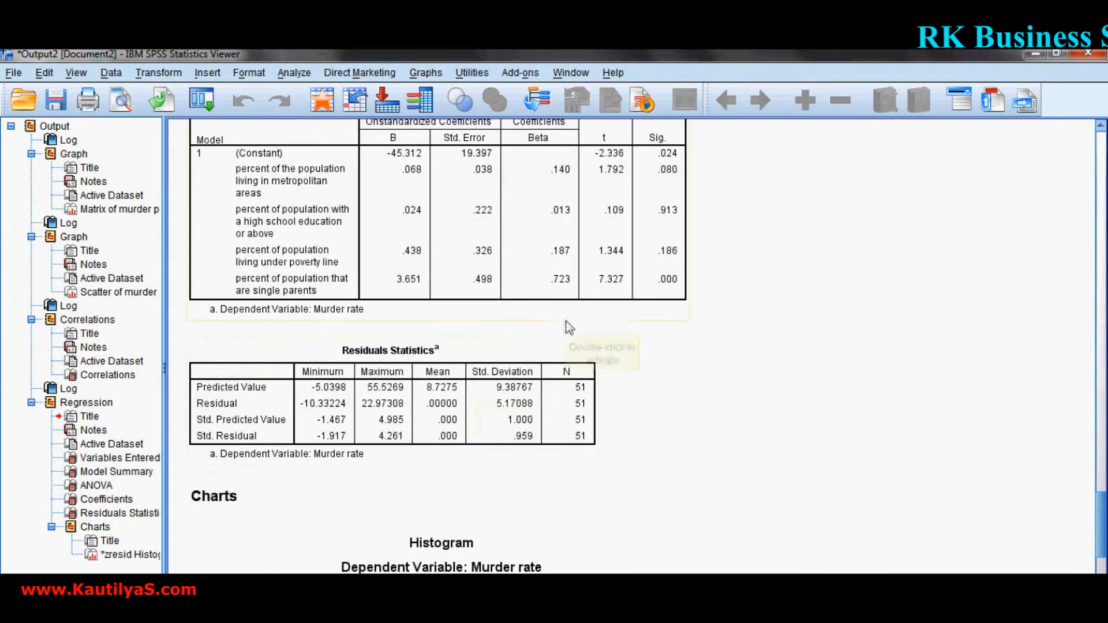
scroll(560, 327, up, 2)
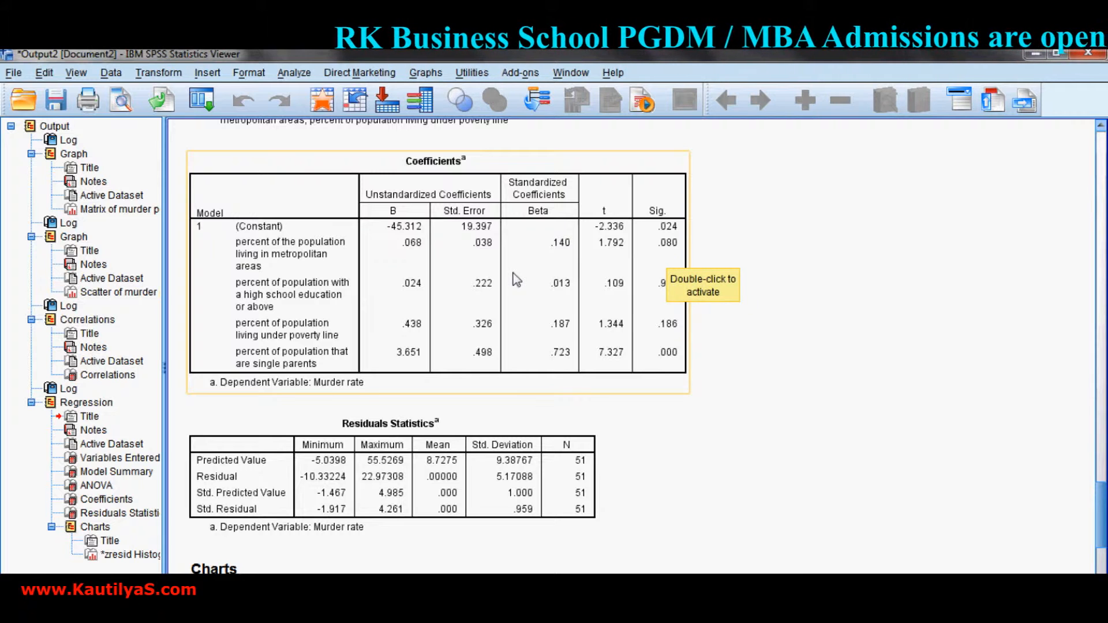
scroll(515, 279, down, 10)
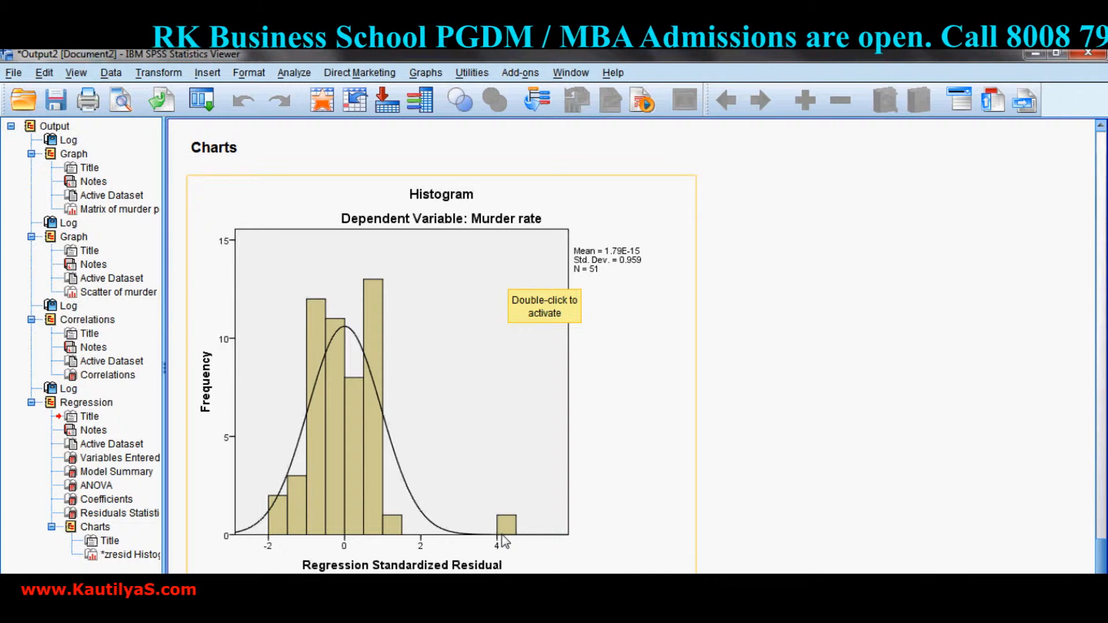
scroll(639, 508, up, 10)
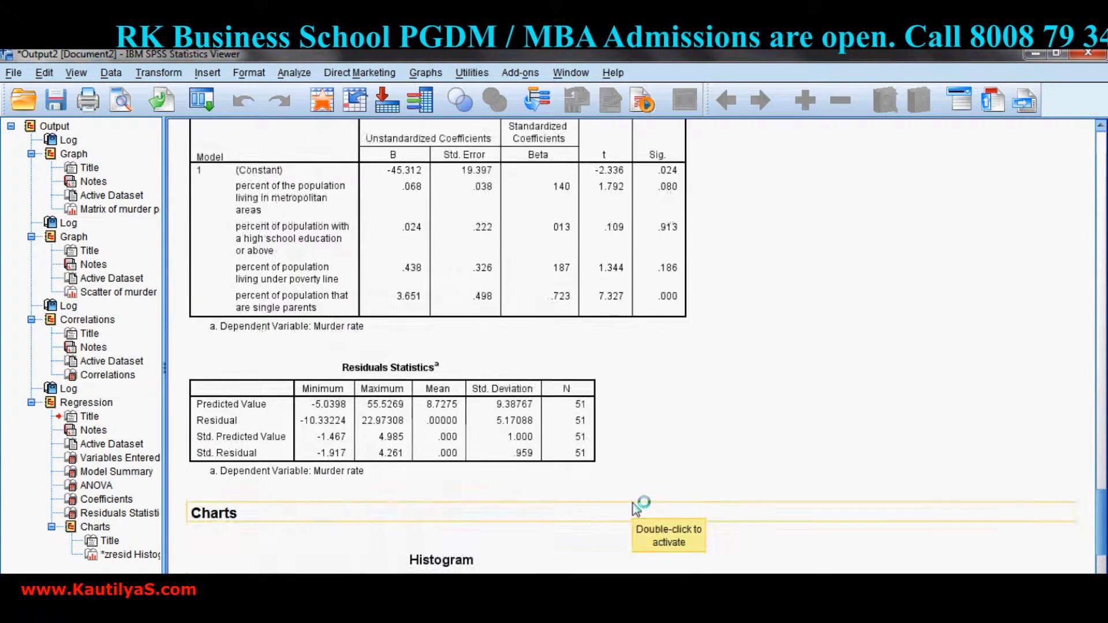
scroll(663, 499, up, 3)
scroll(693, 349, up, 3)
click(525, 239)
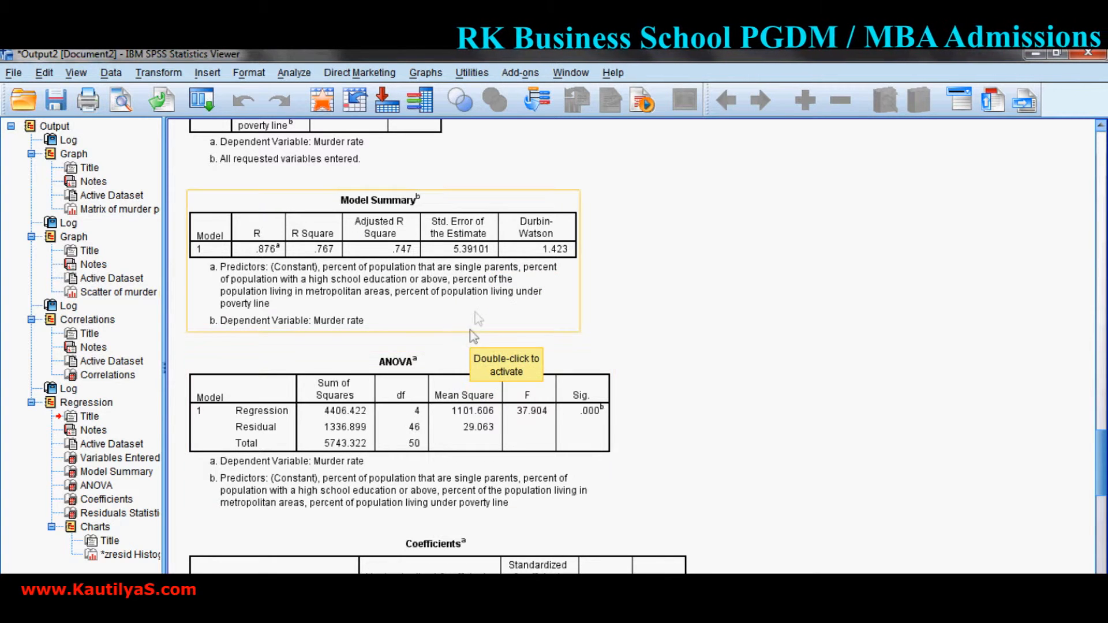
Delete the outlying dc case, row 51, from the data in the multiple regression crime dataset.
click(475, 589)
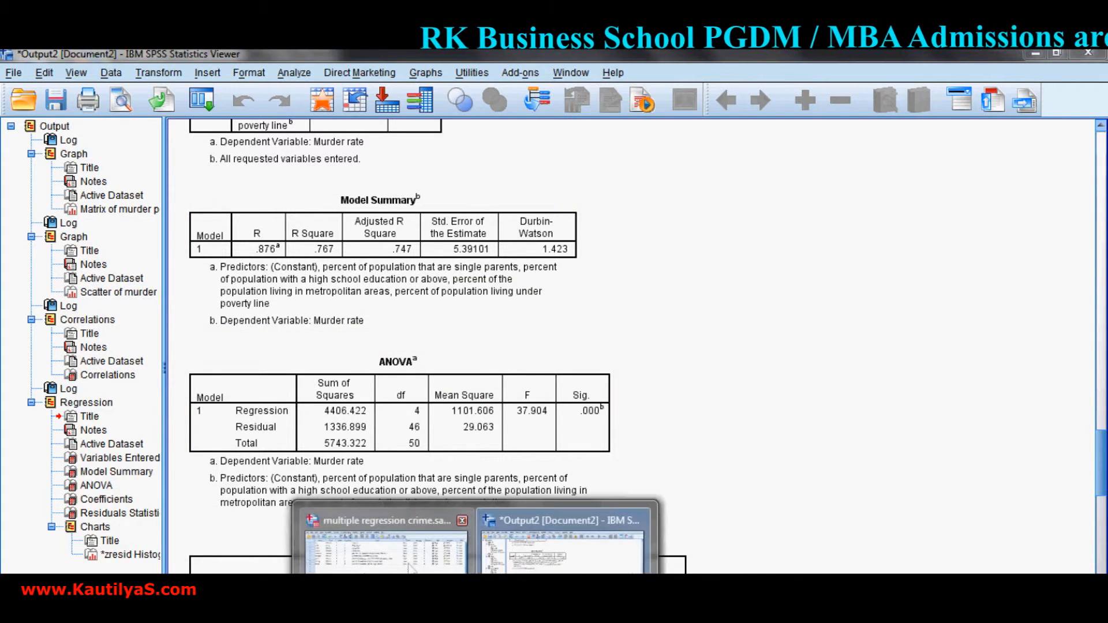
click(400, 562)
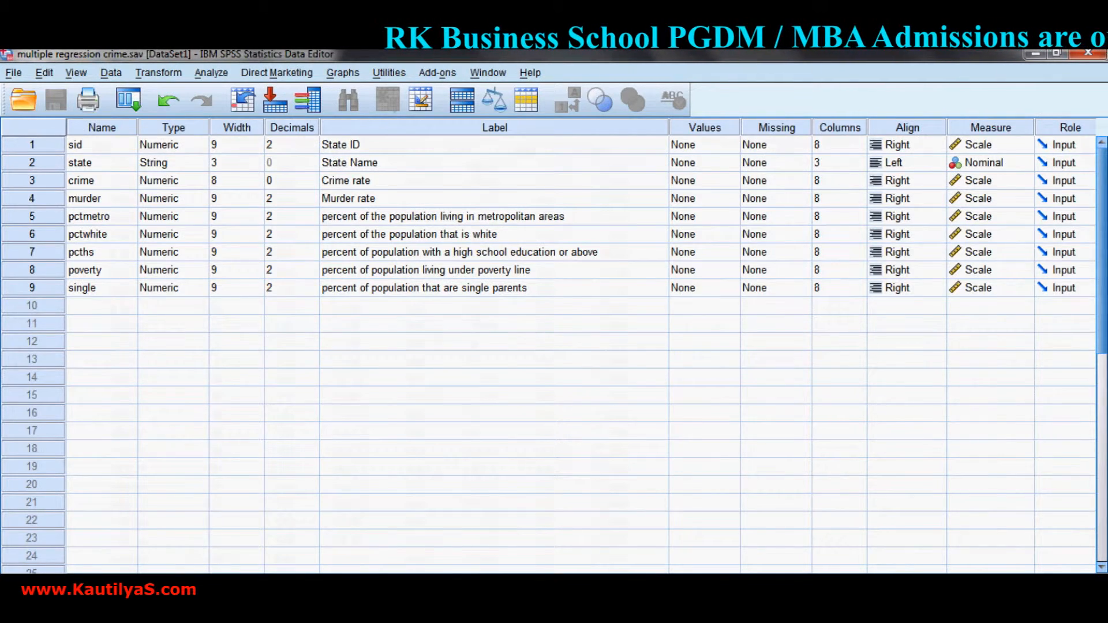
key(ctrl+t)
scroll(276, 444, down, 15)
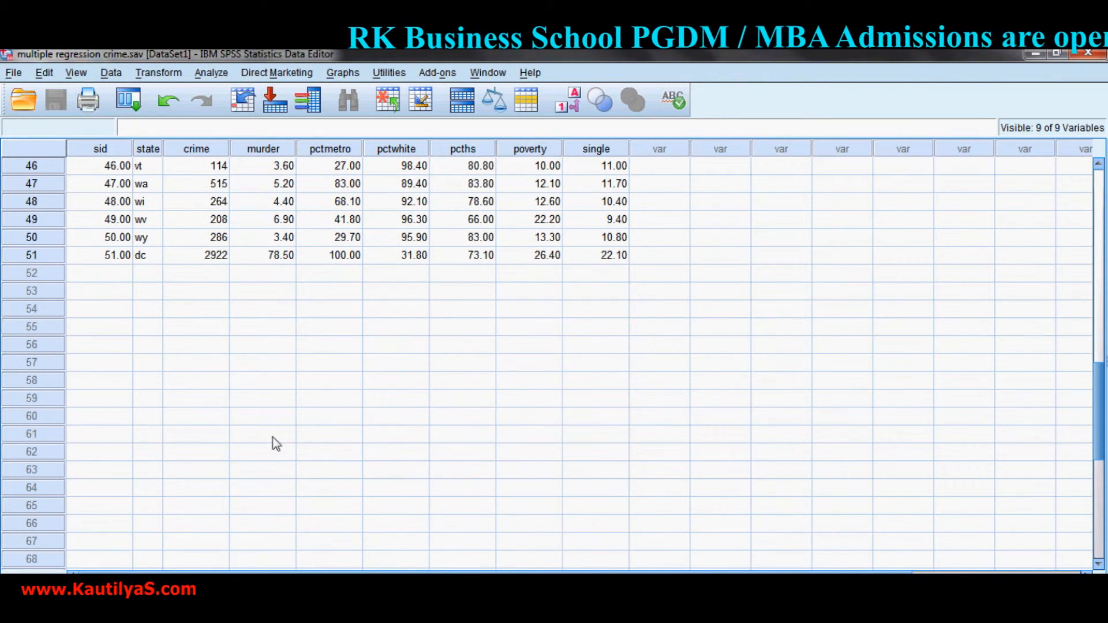
click(16, 255)
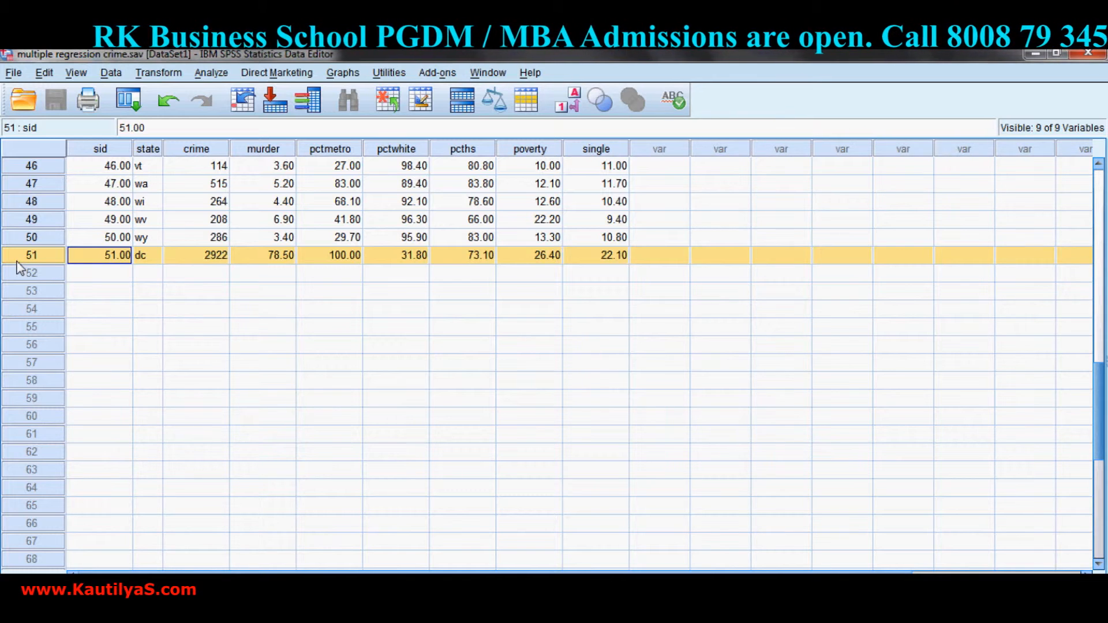
key(Delete)
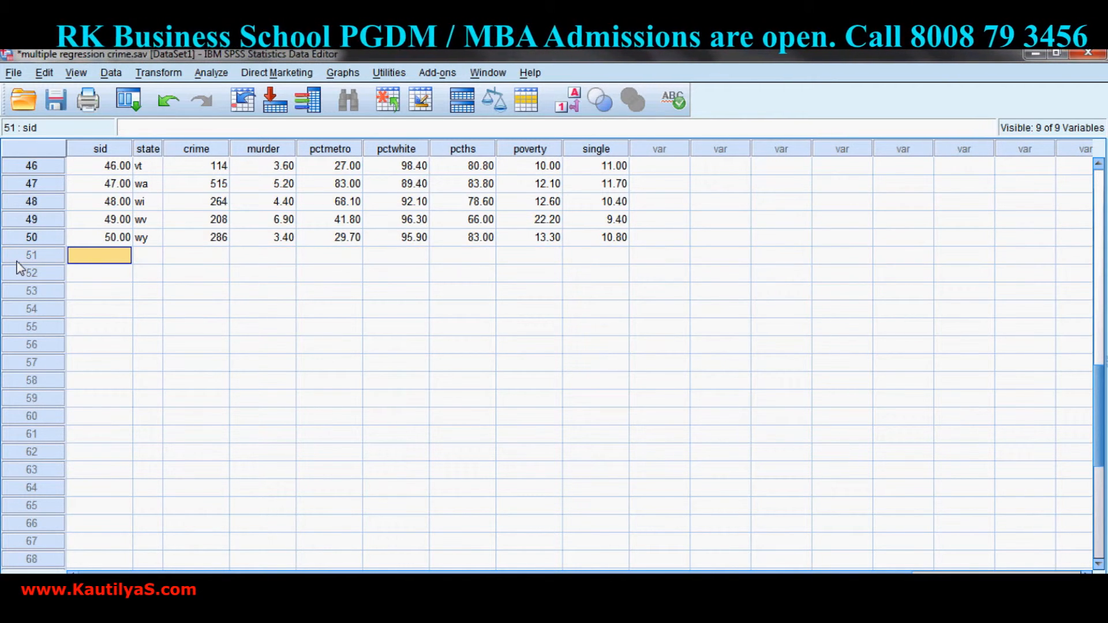
Rerun the linear regression on murder rate with the same independent variables and settings.
click(219, 73)
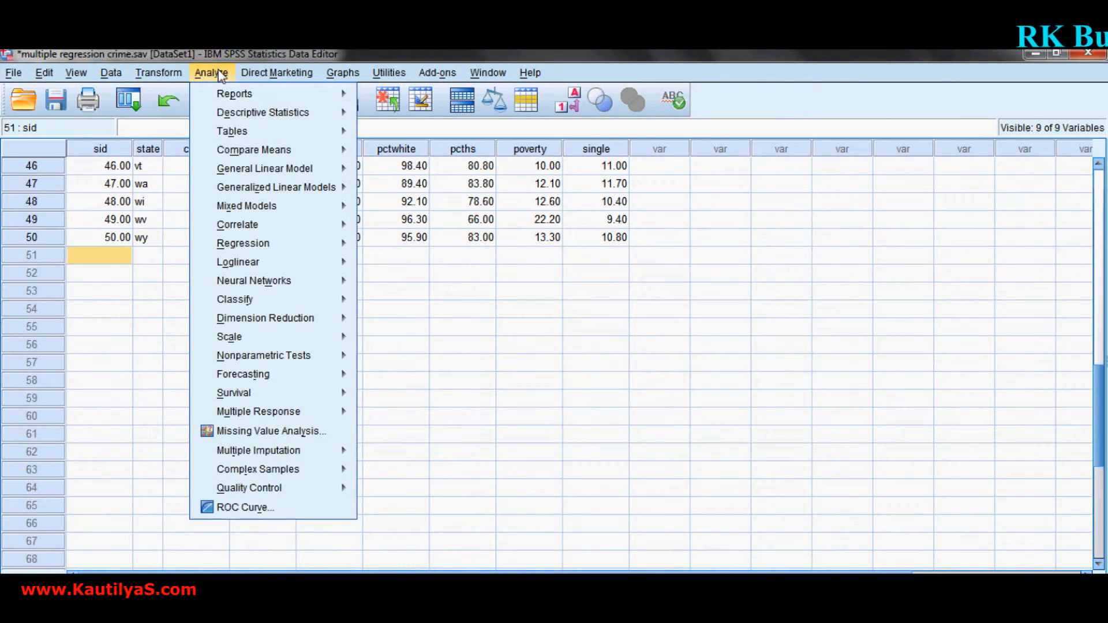
mouse_move(272, 230)
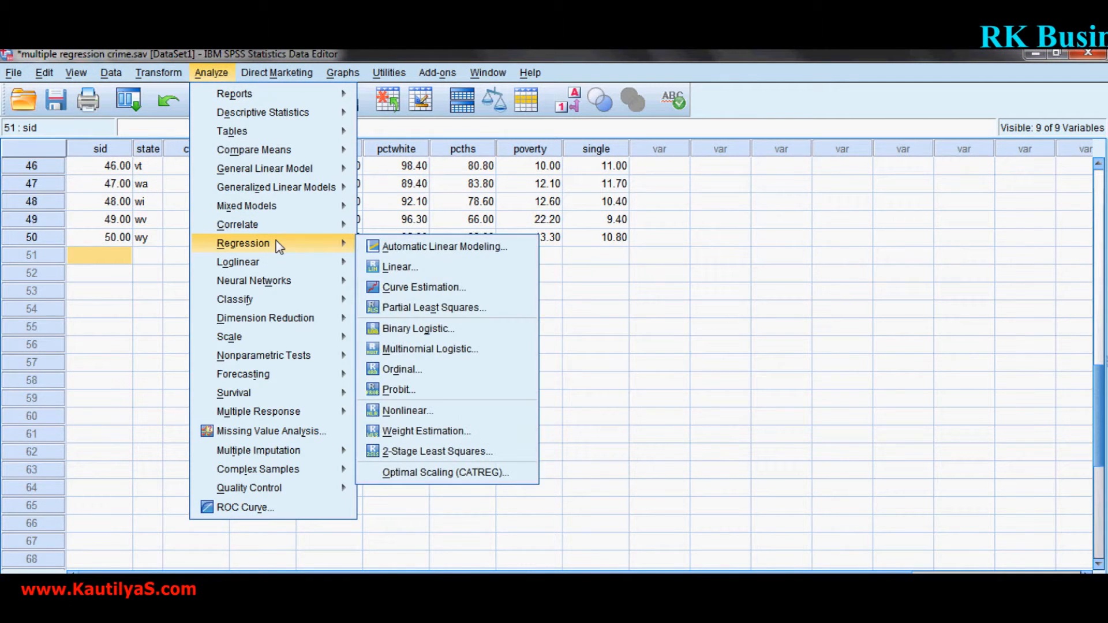
click(387, 266)
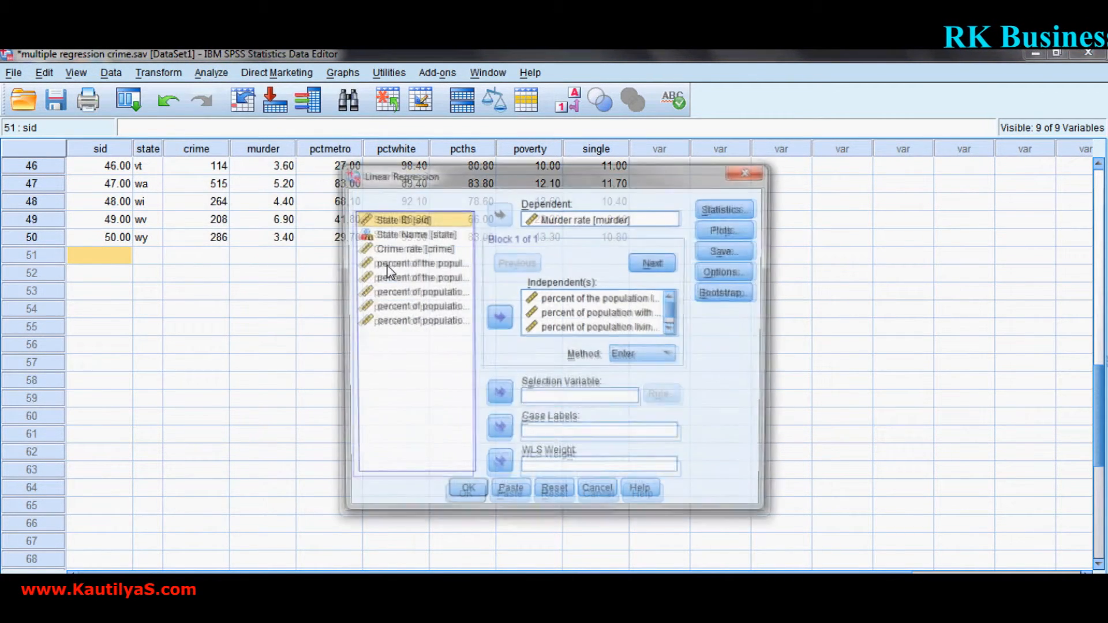
click(465, 495)
Examine the new regression output: model summary, ANOVA, coefficients, residuals statistics and the standardized residual histogram.
scroll(523, 356, down, 5)
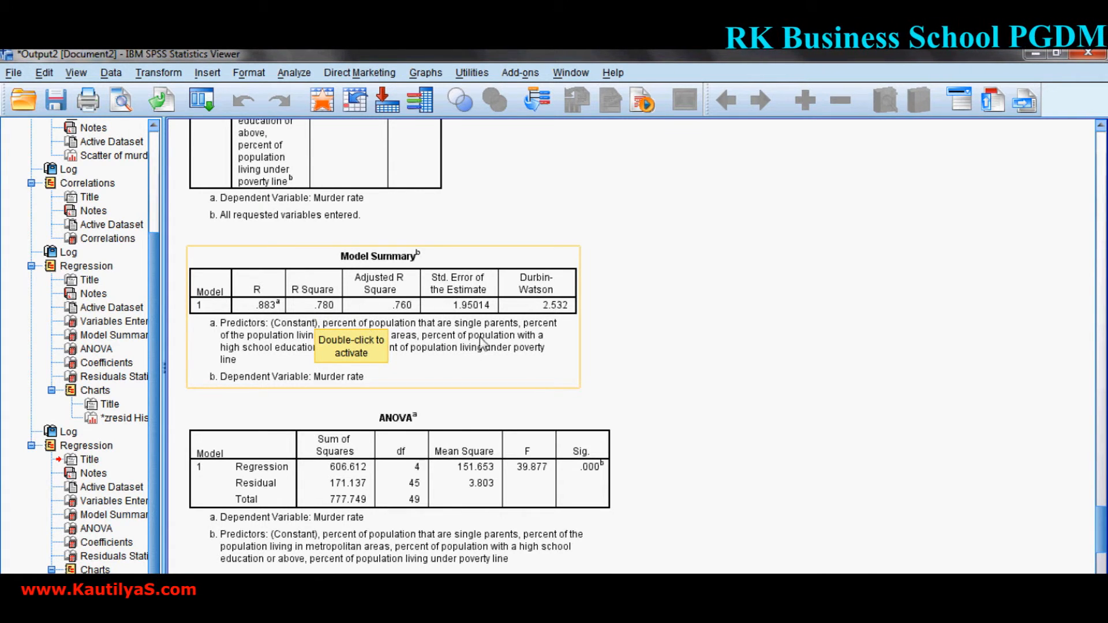
scroll(481, 344, down, 5)
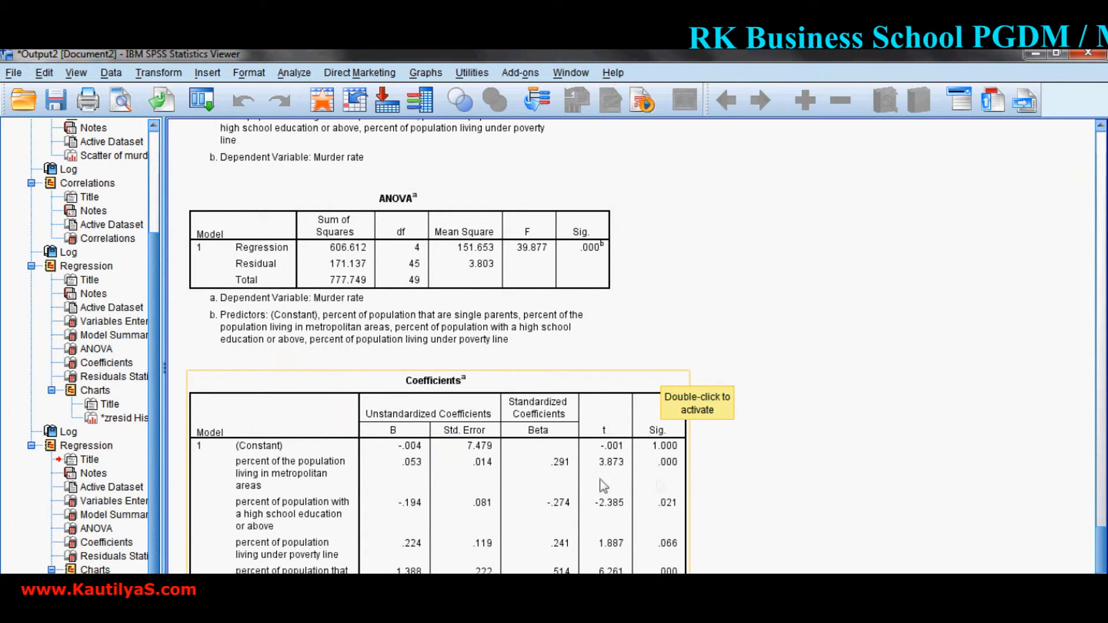
scroll(546, 452, down, 5)
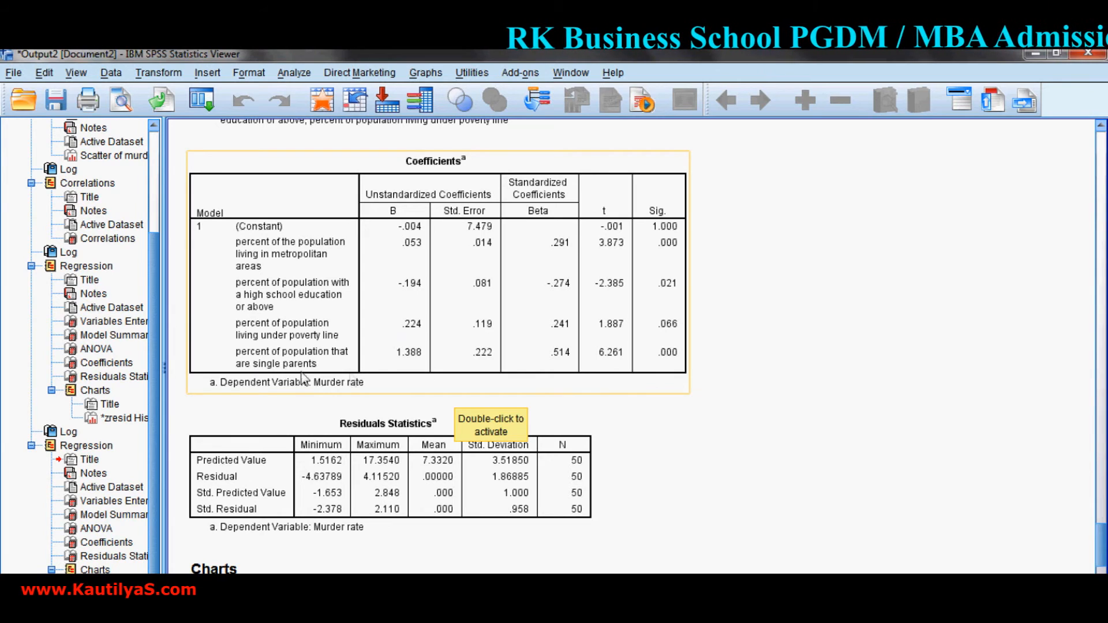
scroll(408, 292, down, 10)
click(408, 293)
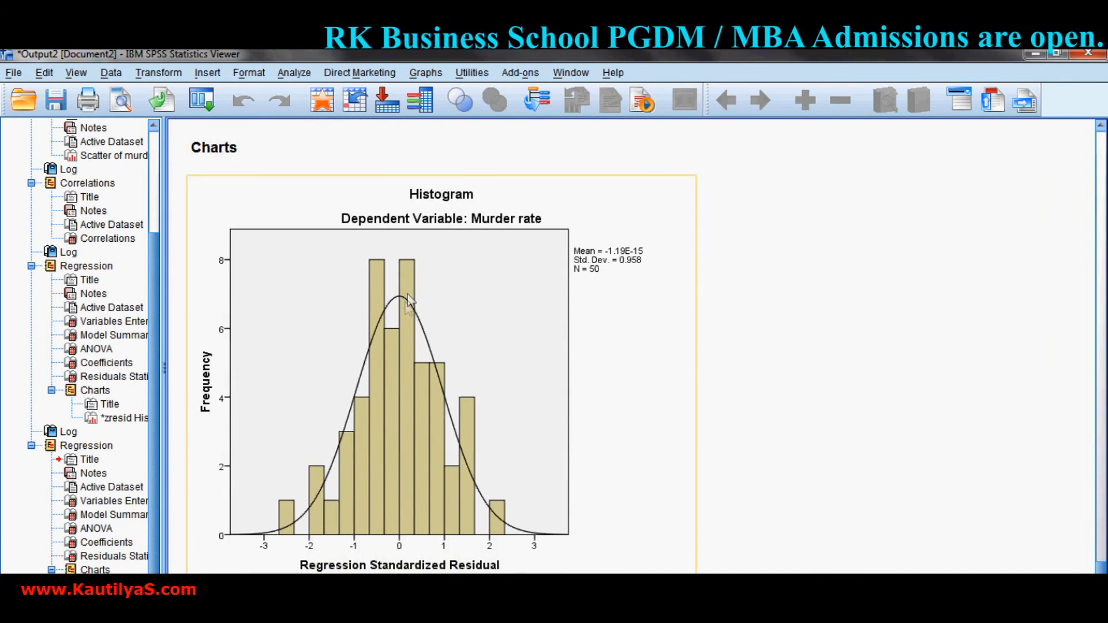